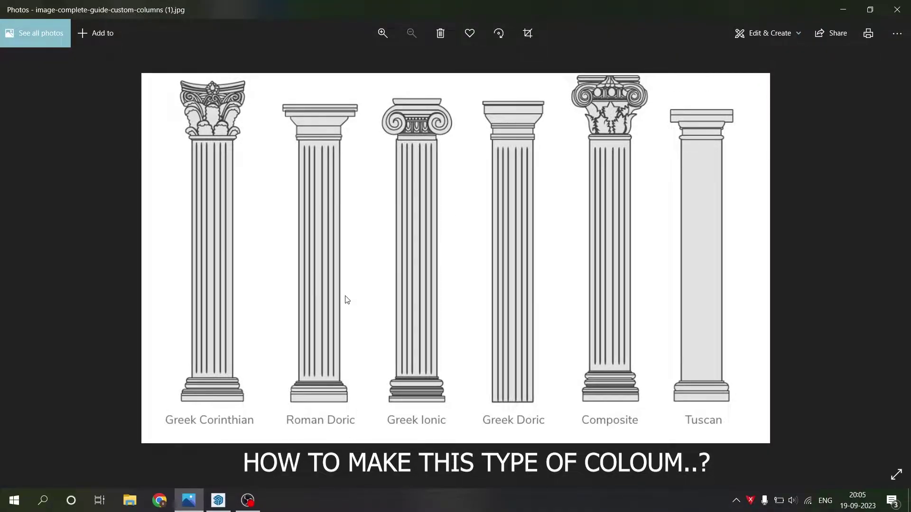
Import the column-types reference image and place it flat at the model origin
mouse_move(217, 499)
click(227, 465)
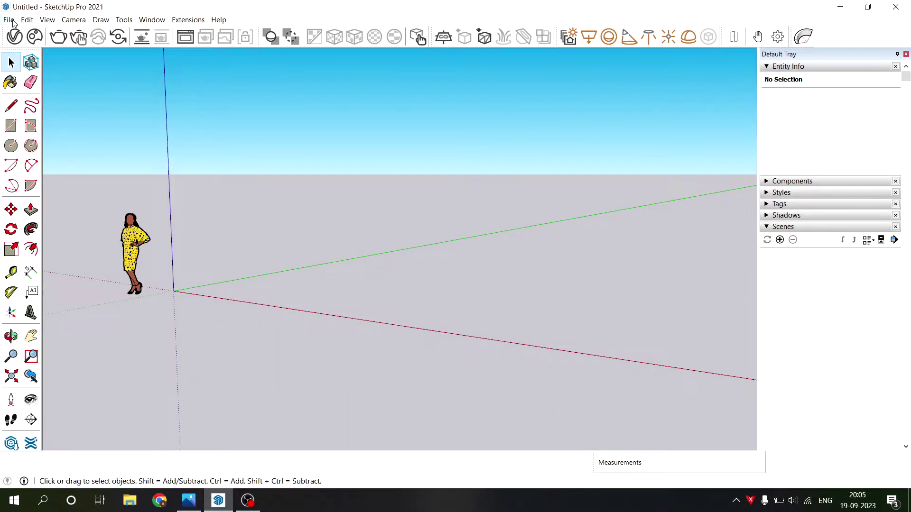
click(8, 19)
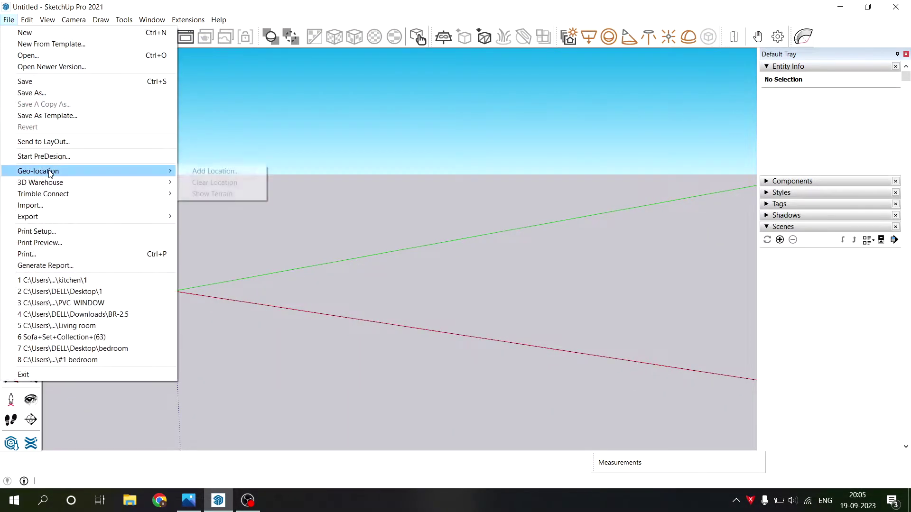
click(29, 205)
double_click(340, 366)
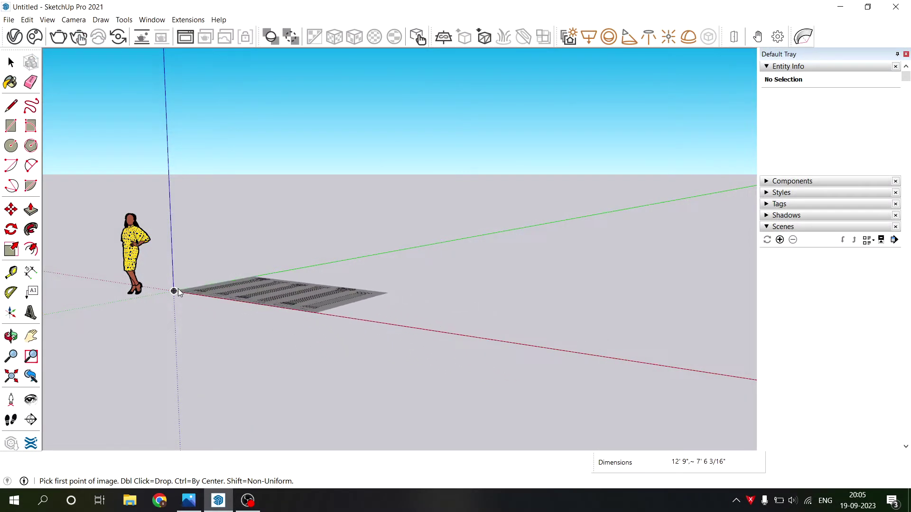
click(174, 291)
click(309, 276)
Orbit and zoom to look down on the column image from above
mouse_move(309, 277)
middle_down()
mouse_move(300, 314)
mouse_move(428, 338)
middle_up()
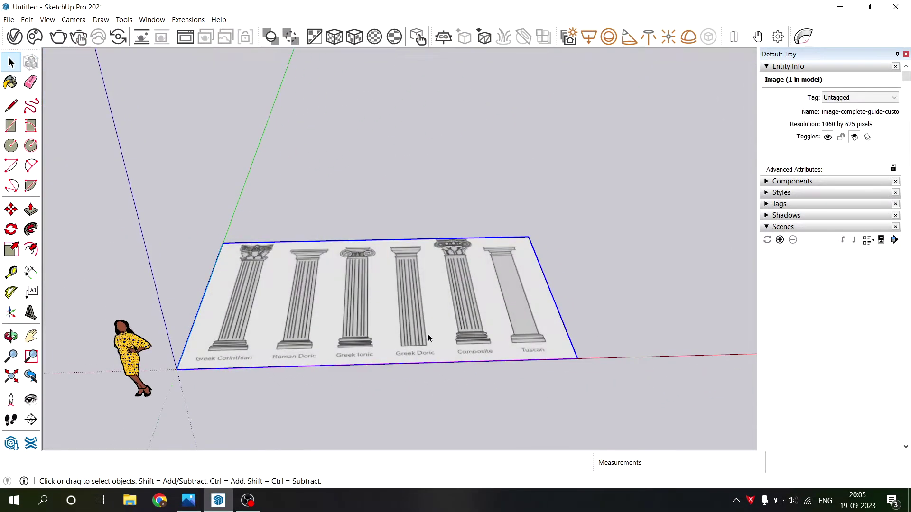
mouse_move(326, 180)
middle_down()
mouse_move(325, 321)
mouse_move(292, 338)
mouse_move(335, 305)
middle_up()
scroll(331, 293, up, 5)
scroll(336, 305, down, 2)
scroll(329, 301, up, 1)
scroll(329, 300, up, 3)
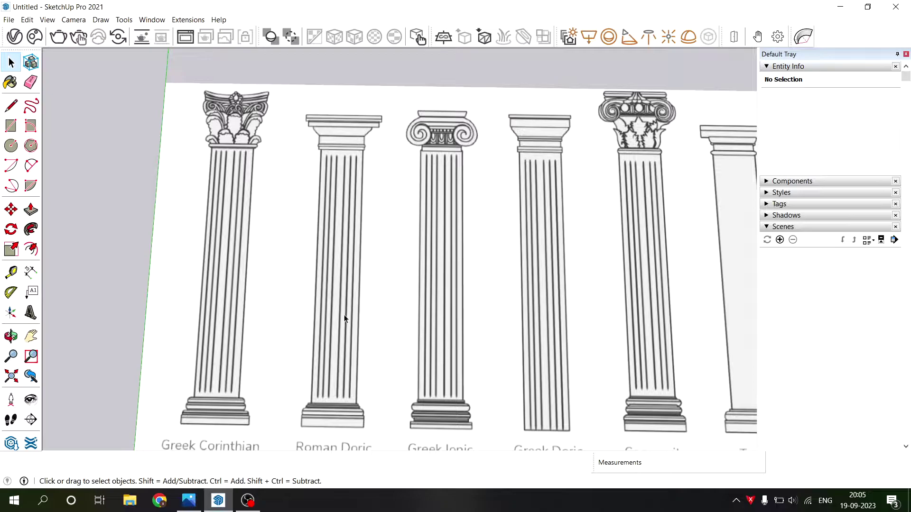
Trace the capital's top edge, top slab and second band on its right side
key(l)
scroll(288, 85, up, 2)
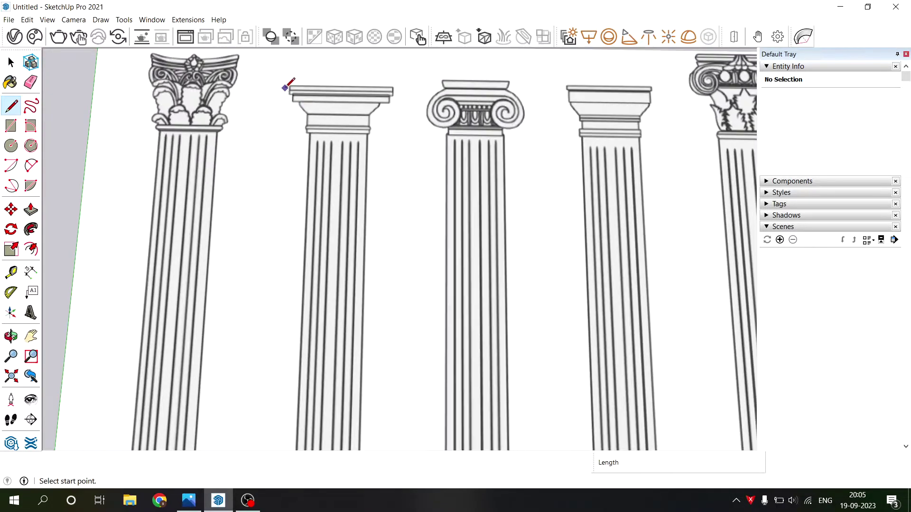
scroll(370, 71, up, 1)
scroll(332, 98, up, 1)
scroll(330, 101, up, 2)
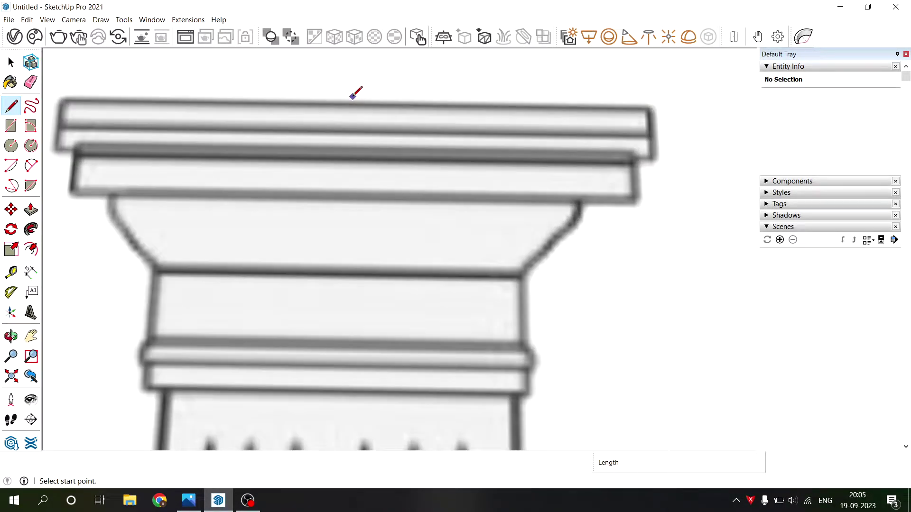
click(255, 100)
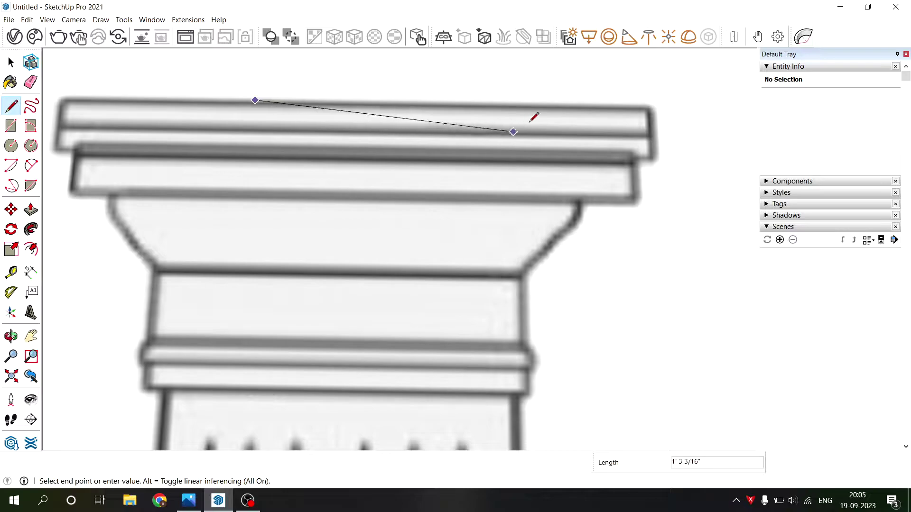
click(651, 105)
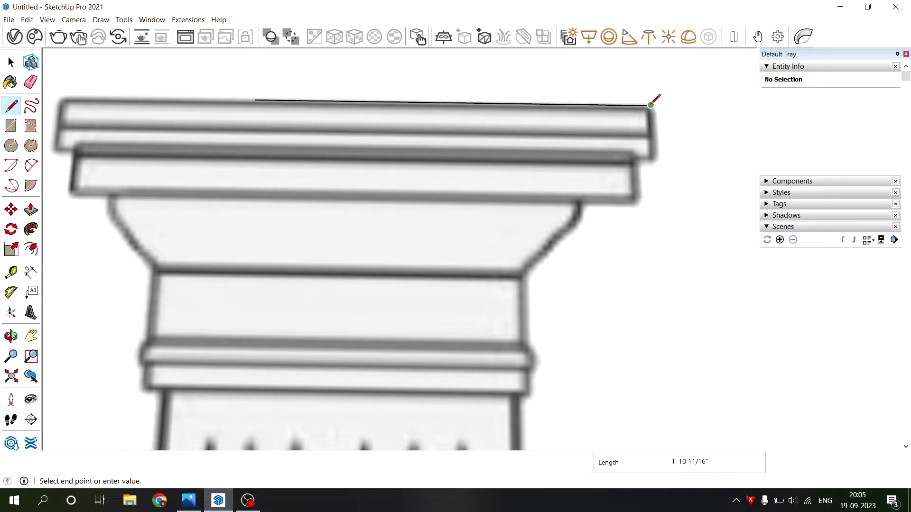
click(653, 159)
click(631, 158)
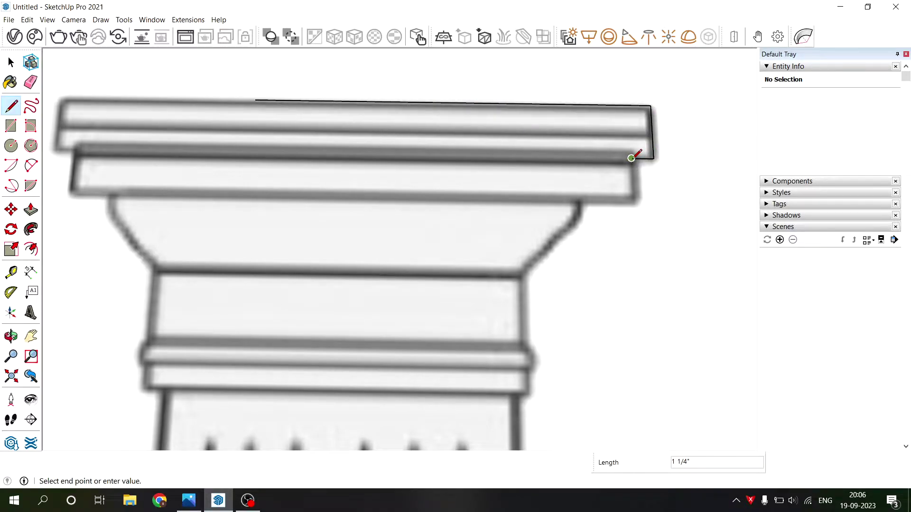
click(634, 201)
click(579, 200)
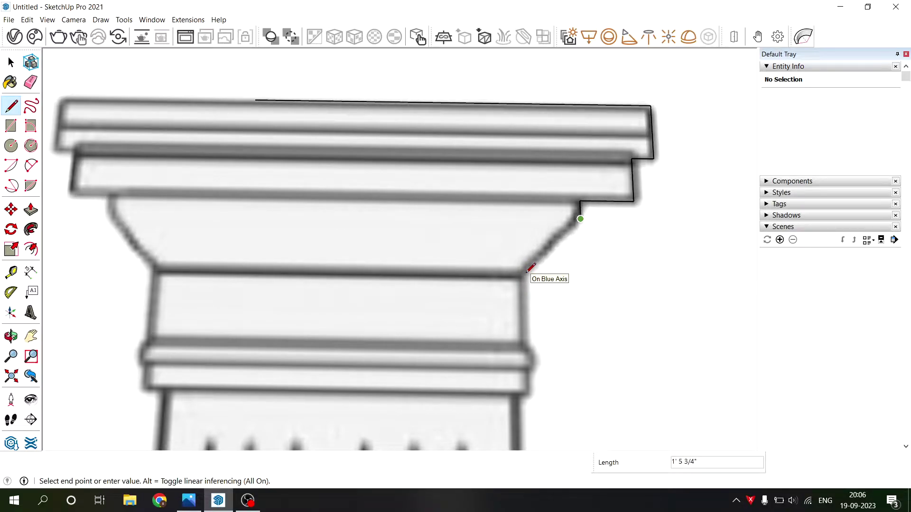
Trace the sloped underside and neck, adding a two-point arc for the rounded bead
click(527, 272)
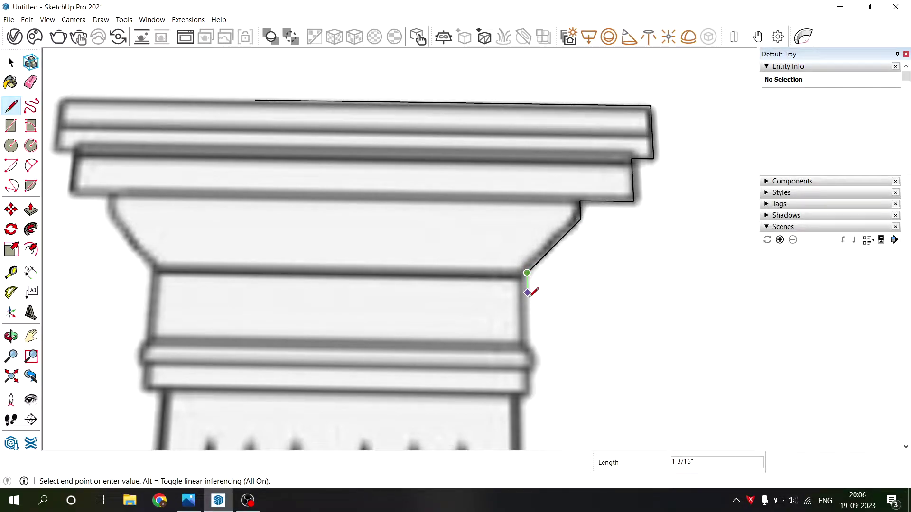
click(528, 343)
key(a)
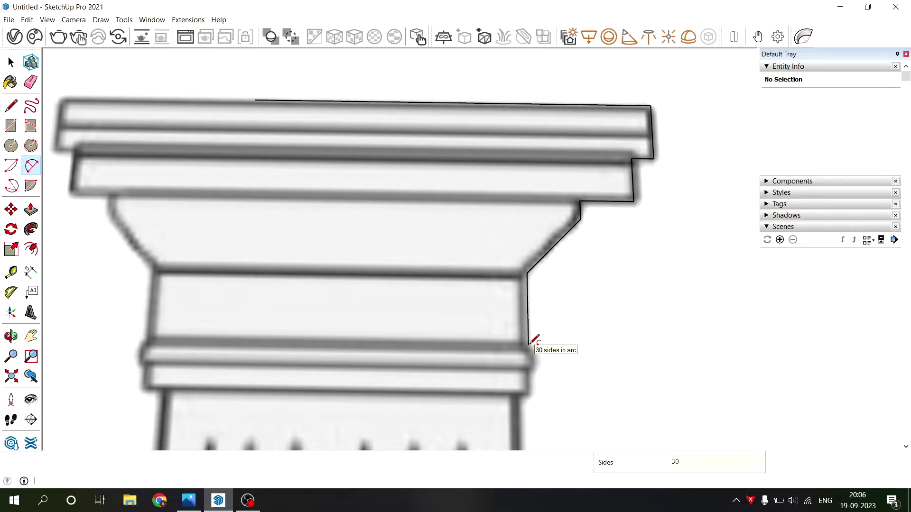
click(528, 345)
click(529, 369)
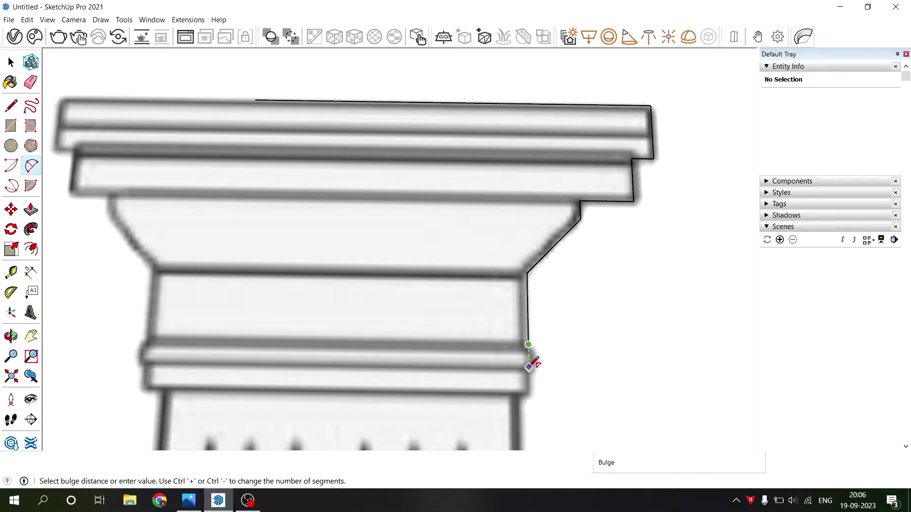
scroll(540, 354, up, 1)
scroll(541, 354, up, 2)
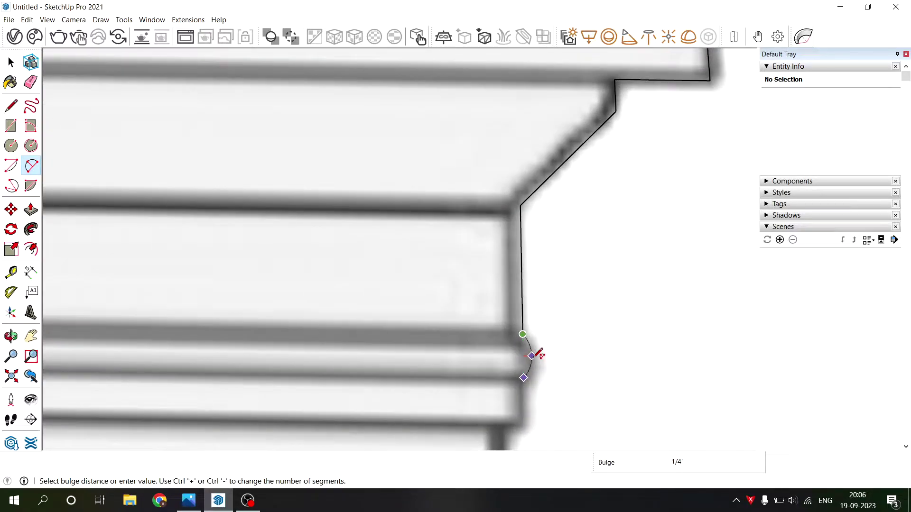
click(541, 353)
scroll(540, 353, down, 3)
key(l)
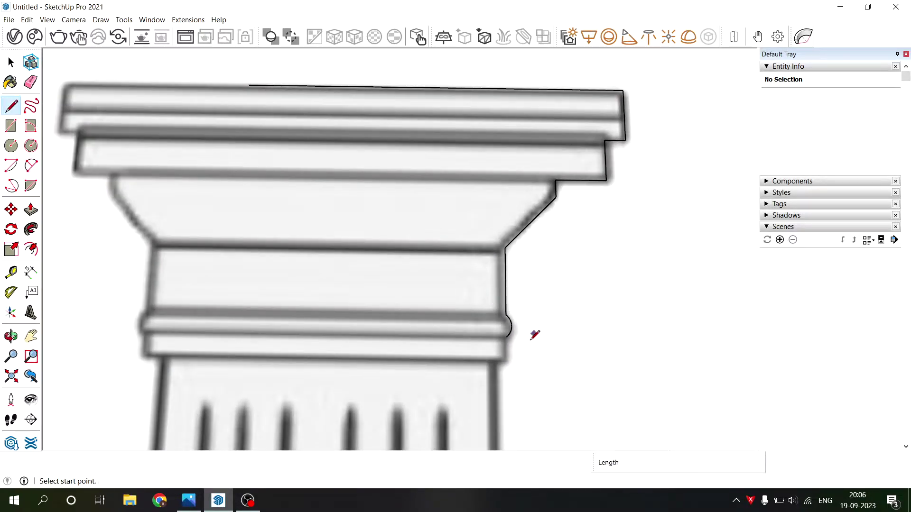
scroll(507, 335, up, 3)
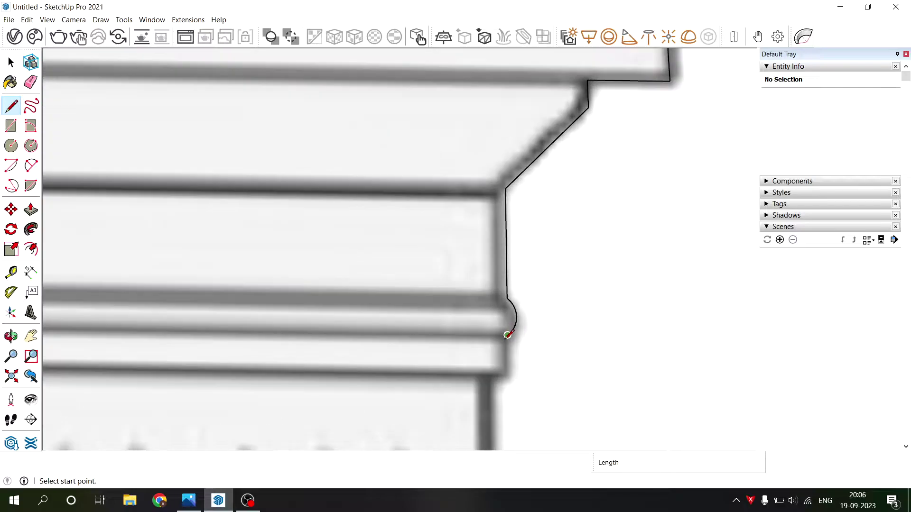
click(508, 374)
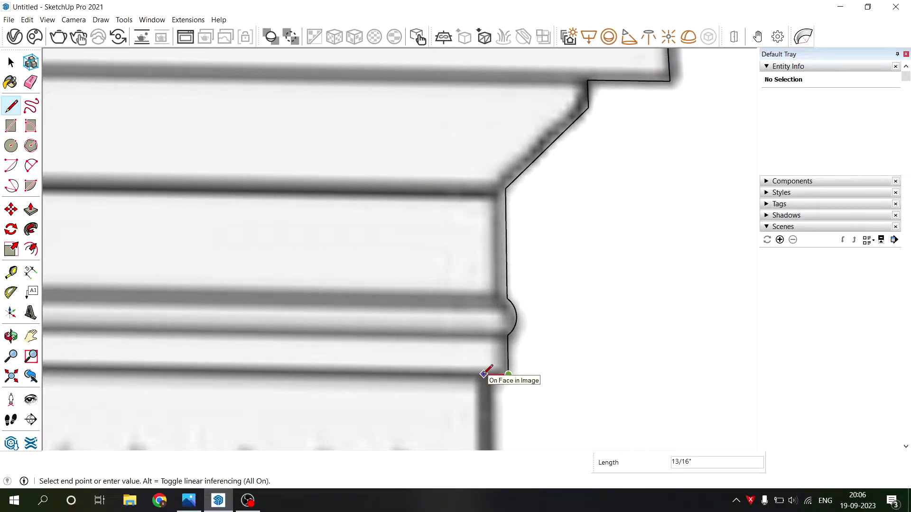
Trace the shaft edge down to the base and the small step atop it
scroll(464, 215, down, 3)
scroll(464, 209, down, 3)
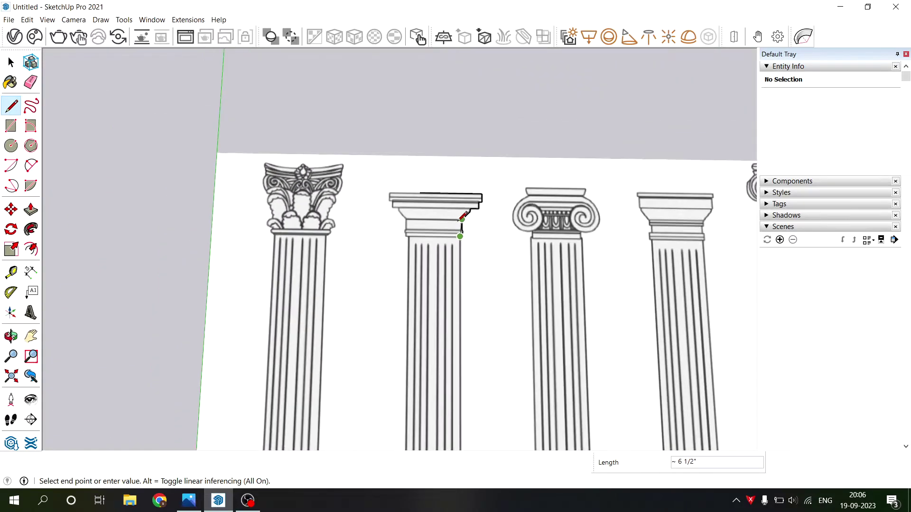
scroll(463, 190, down, 3)
scroll(463, 280, down, 2)
scroll(464, 331, up, 4)
scroll(467, 285, up, 4)
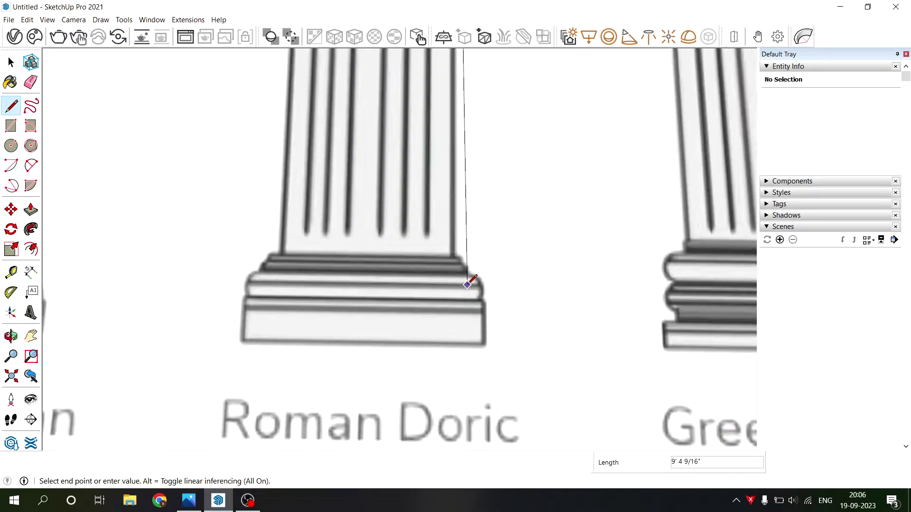
scroll(467, 284, up, 4)
scroll(460, 234, up, 2)
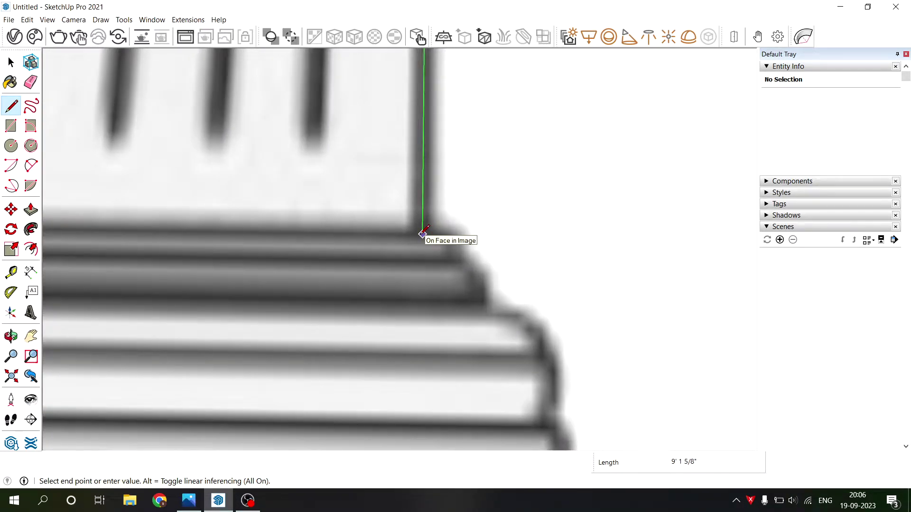
click(422, 233)
click(452, 259)
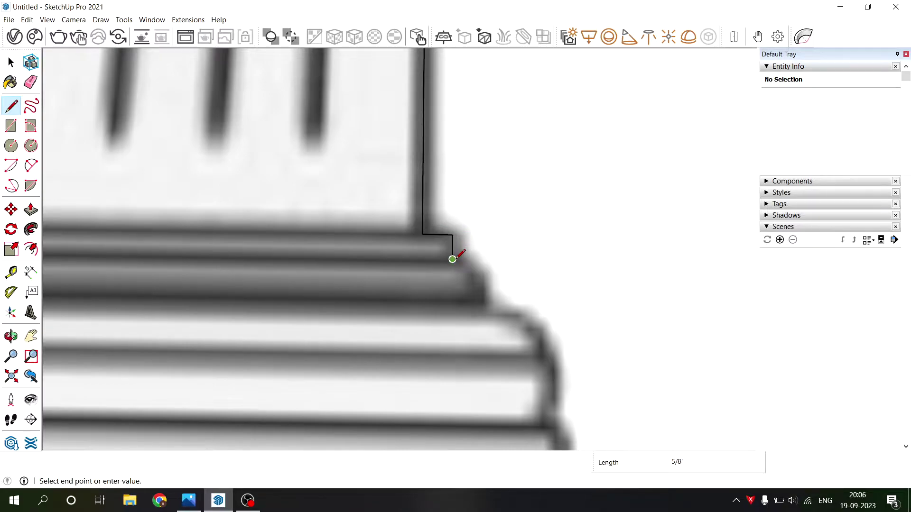
Draw the base's upper rounded moulding as a two-point arc
key(a)
click(452, 259)
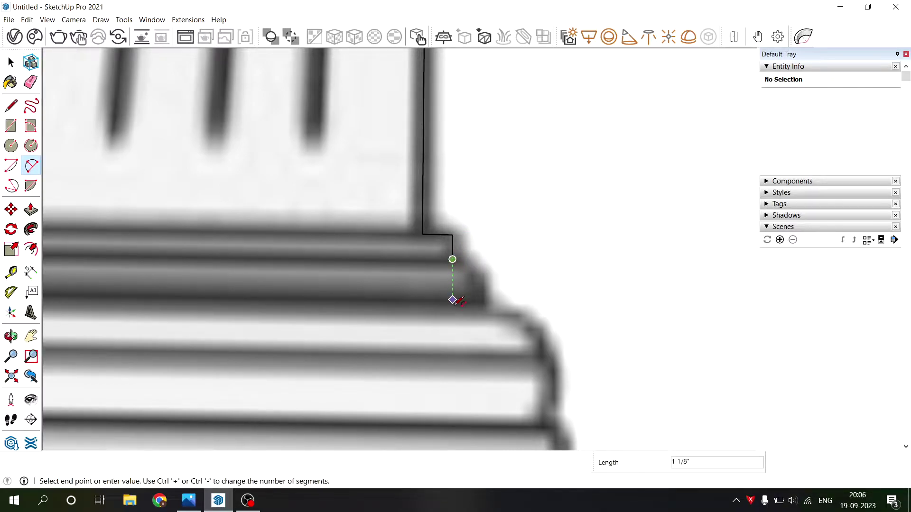
click(452, 299)
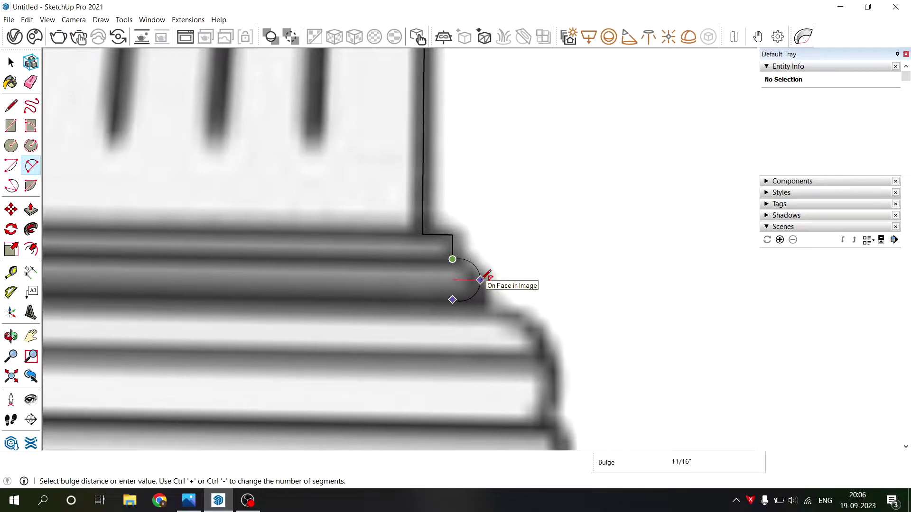
click(480, 280)
key(l)
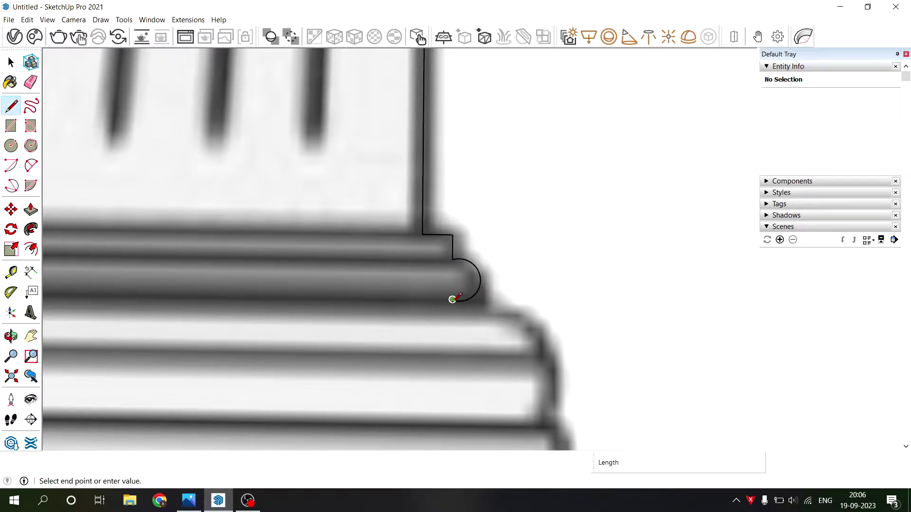
key(Escape)
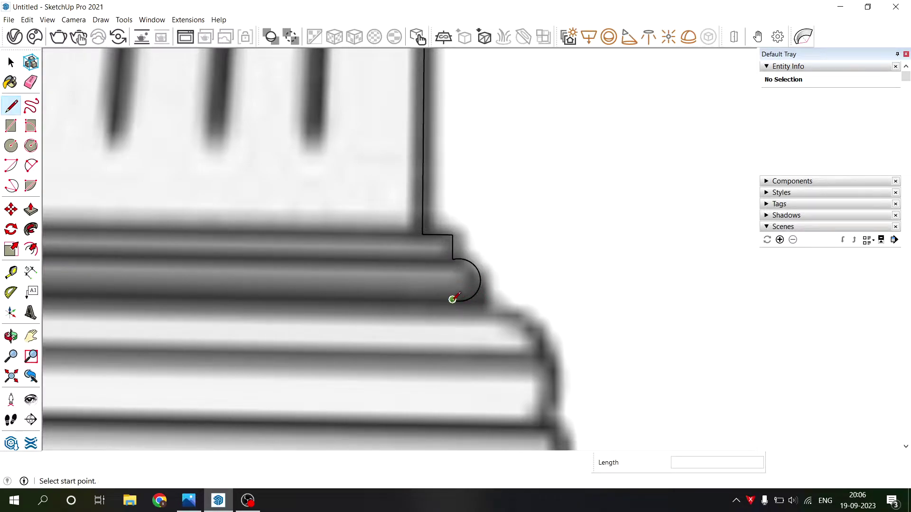
Trace the stepped ledges and tall vertical face of the base moulding
click(452, 298)
click(485, 300)
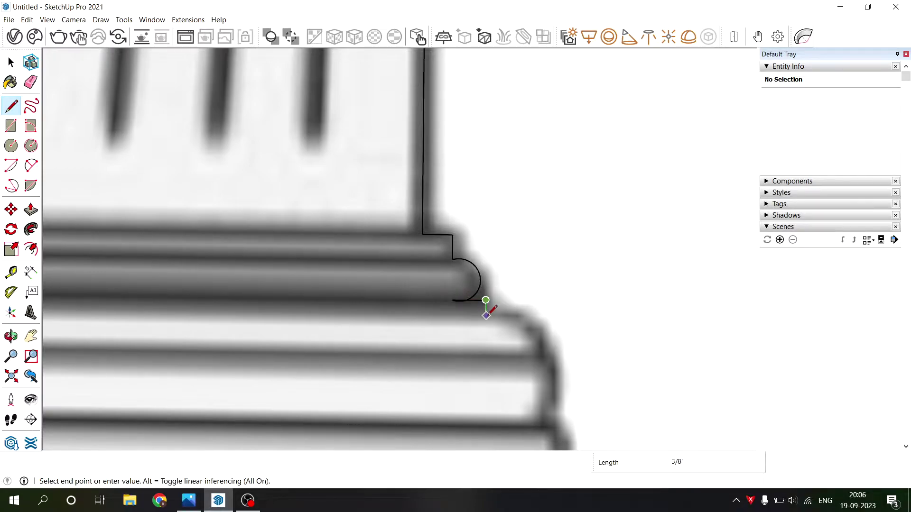
click(519, 315)
click(520, 331)
click(540, 331)
click(540, 354)
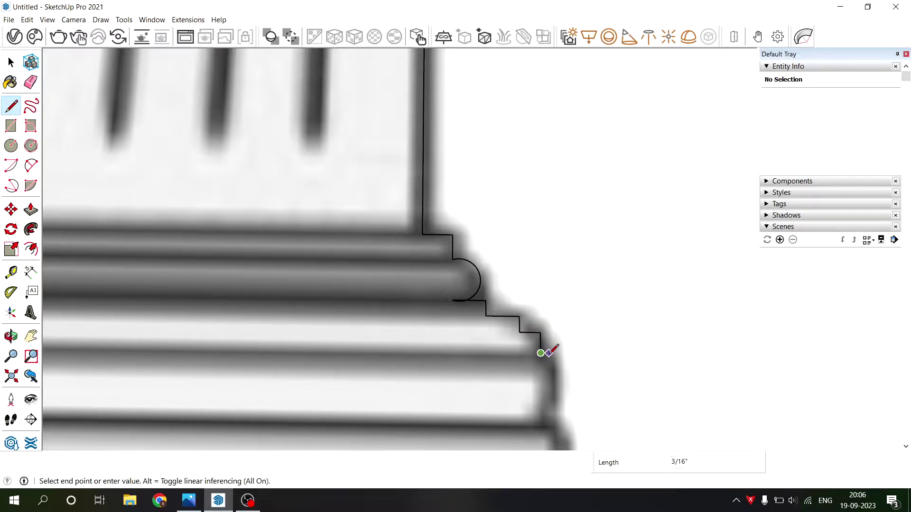
click(554, 354)
click(554, 398)
click(541, 398)
Draw the larger curved base moulding with a two-point arc
scroll(546, 422, down, 3)
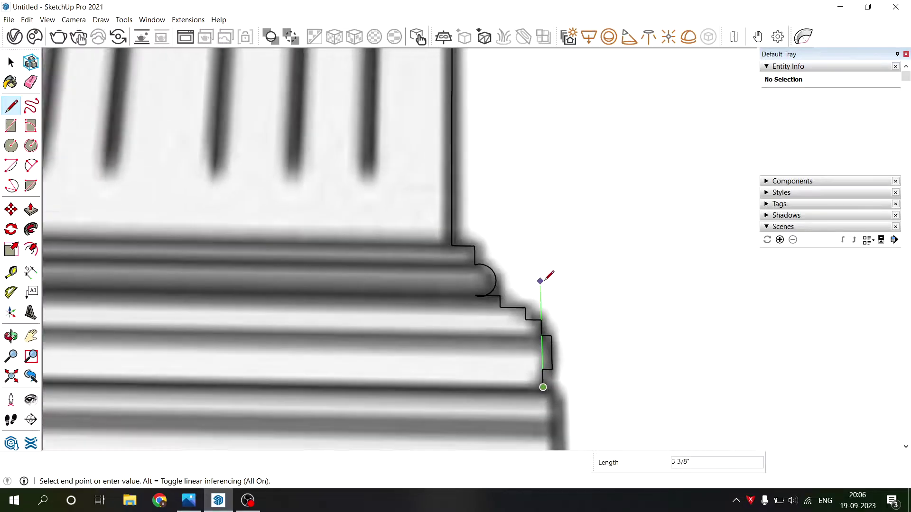
scroll(542, 279, down, 2)
scroll(543, 264, up, 1)
scroll(545, 345, up, 5)
scroll(554, 306, up, 1)
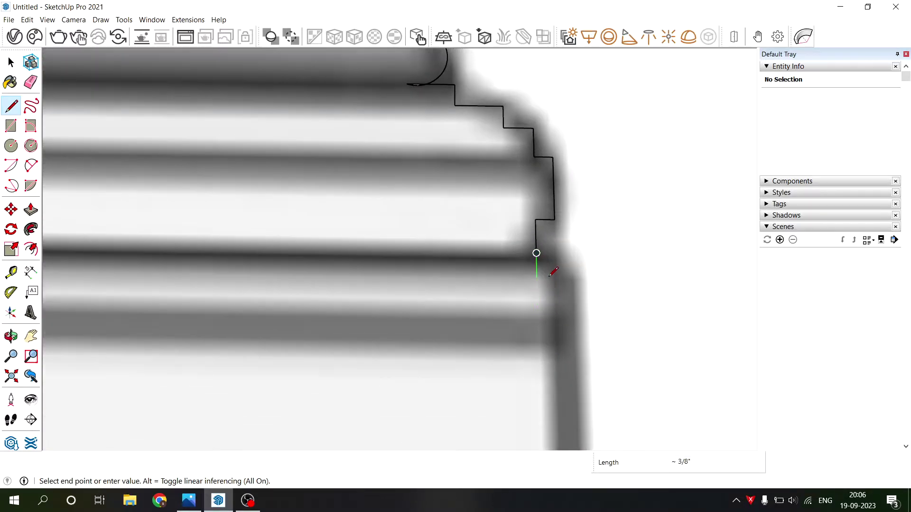
key(a)
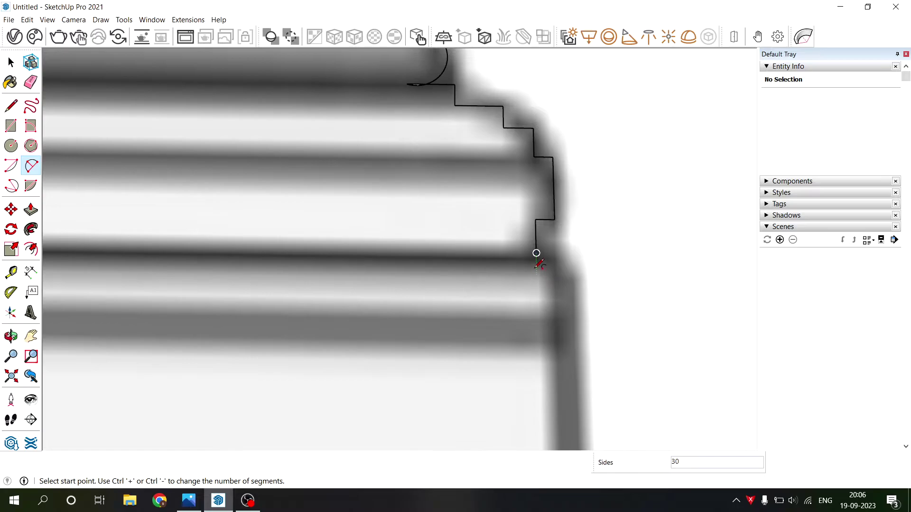
click(536, 253)
click(573, 309)
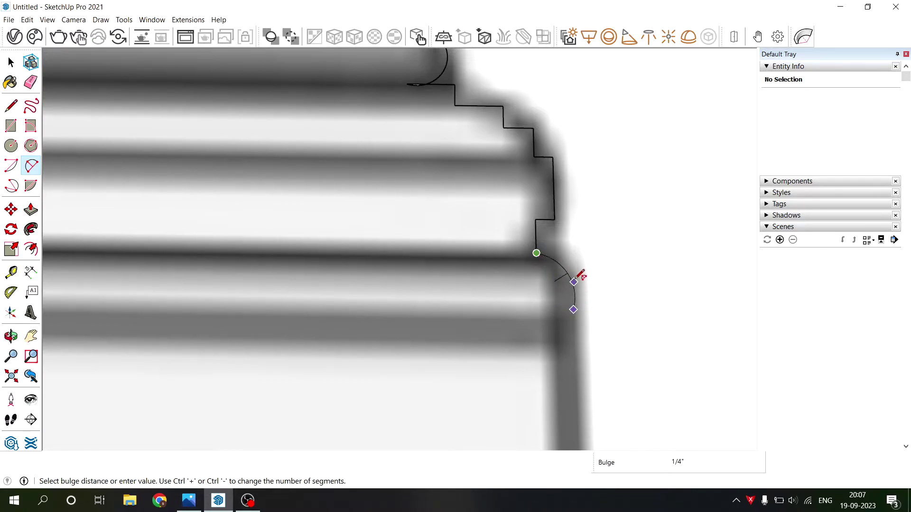
click(580, 271)
scroll(533, 169, down, 3)
scroll(553, 240, down, 3)
scroll(550, 235, up, 1)
Trace the plinth's side down to its corner and inward along its bottom
key(l)
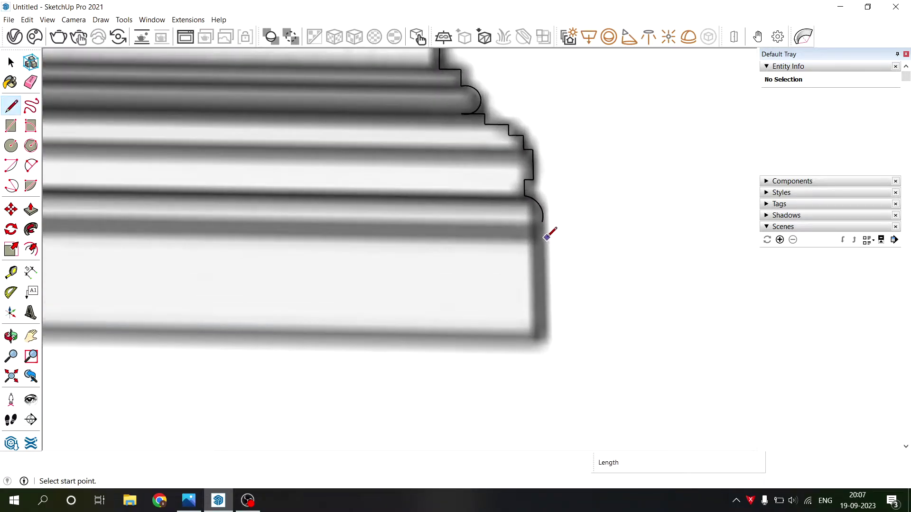
click(543, 221)
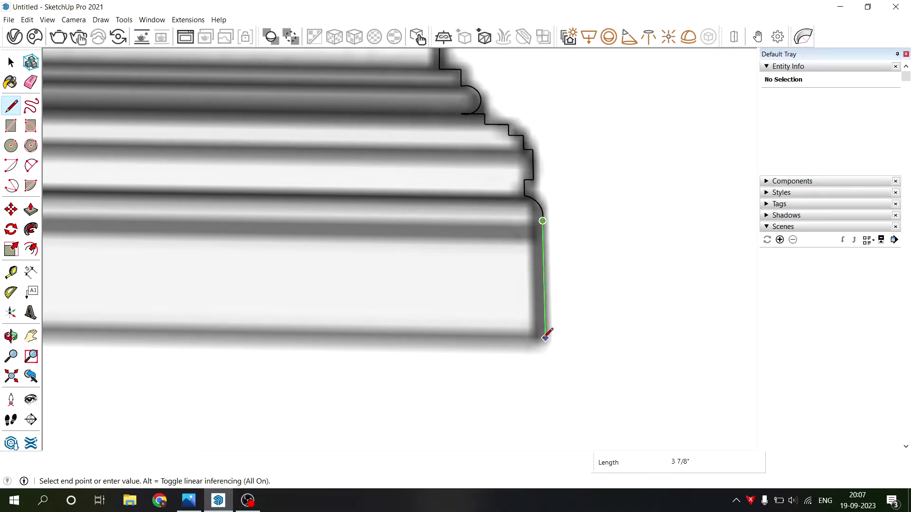
click(545, 336)
scroll(664, 309, down, 3)
scroll(692, 313, down, 1)
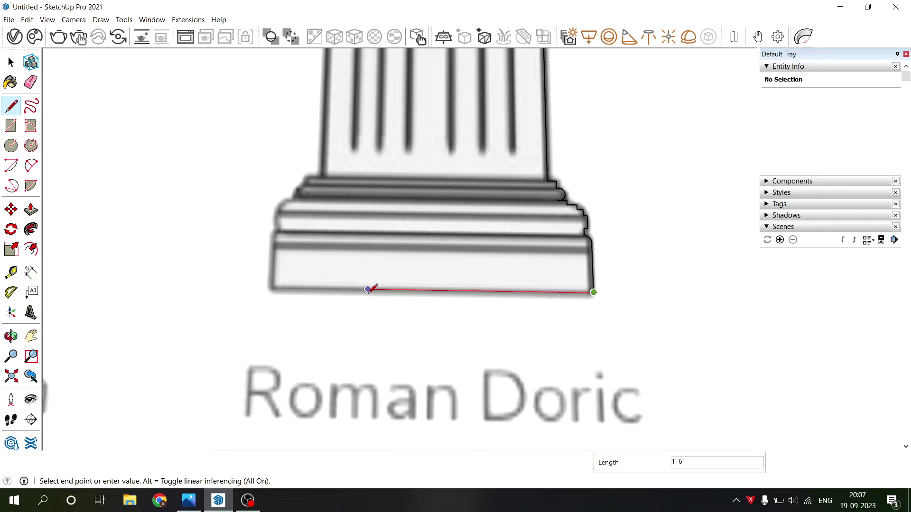
click(352, 288)
scroll(432, 371, down, 1)
scroll(381, 325, up, 1)
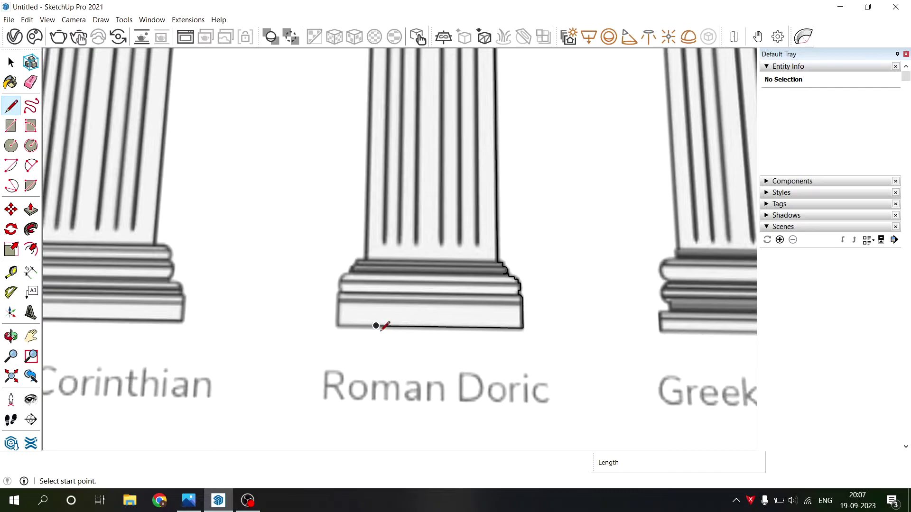
scroll(367, 327, up, 1)
scroll(367, 327, up, 1)
Extend the bottom edge to the lower-left corner, then erase its broken pieces
click(384, 322)
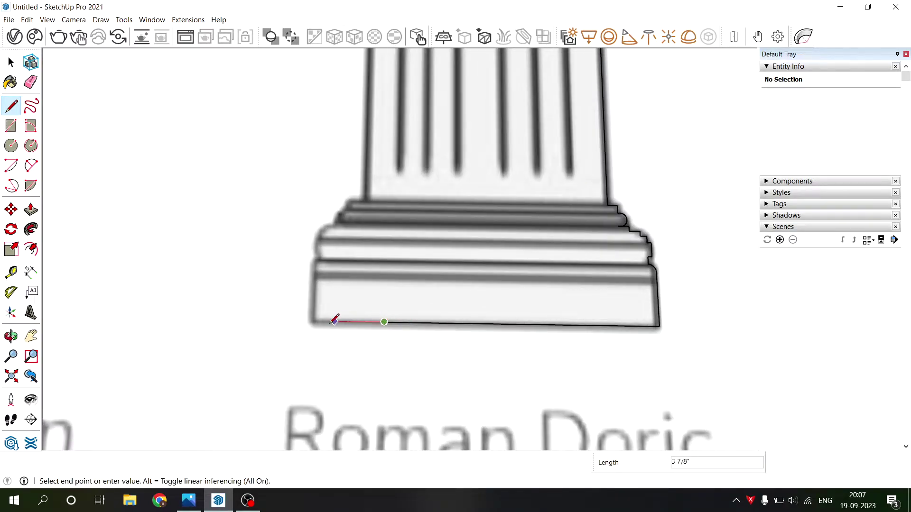
click(312, 321)
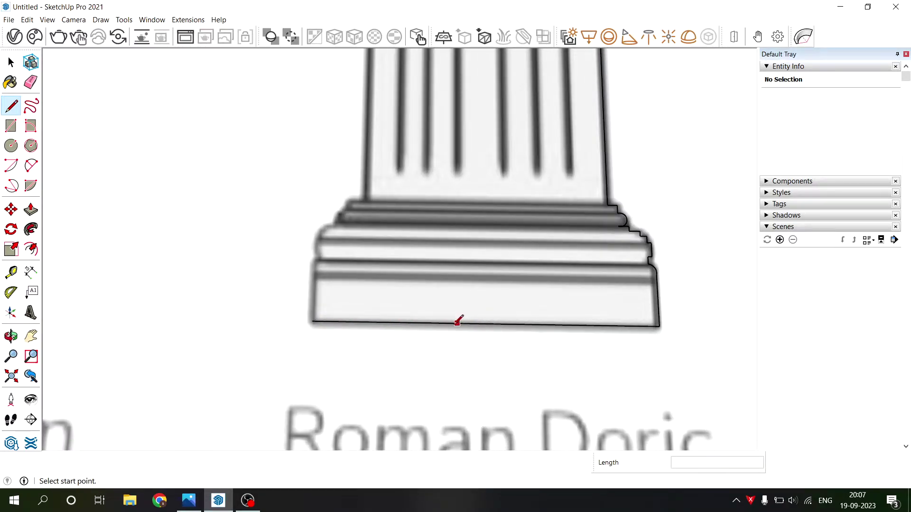
key(space)
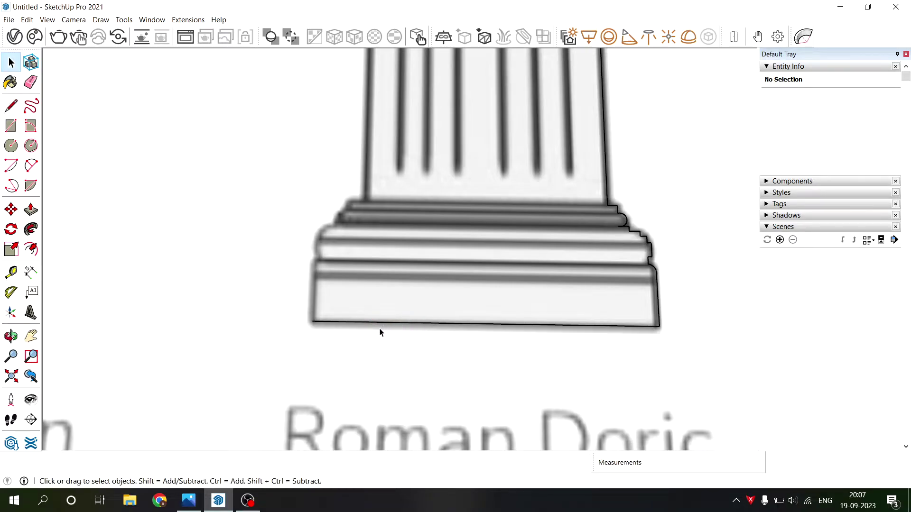
key(e)
click(370, 322)
click(428, 324)
Redraw the plinth's bottom edge corner to corner and begin the vertical axis line
key(l)
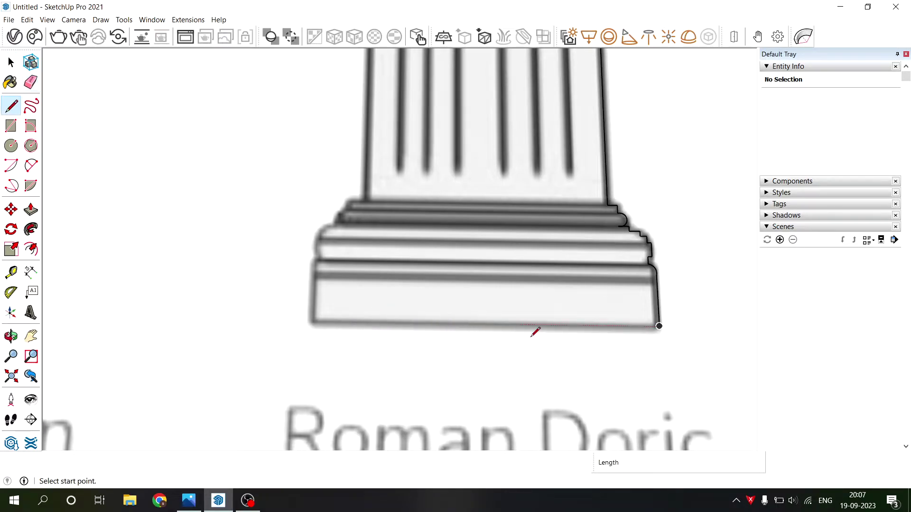
click(659, 326)
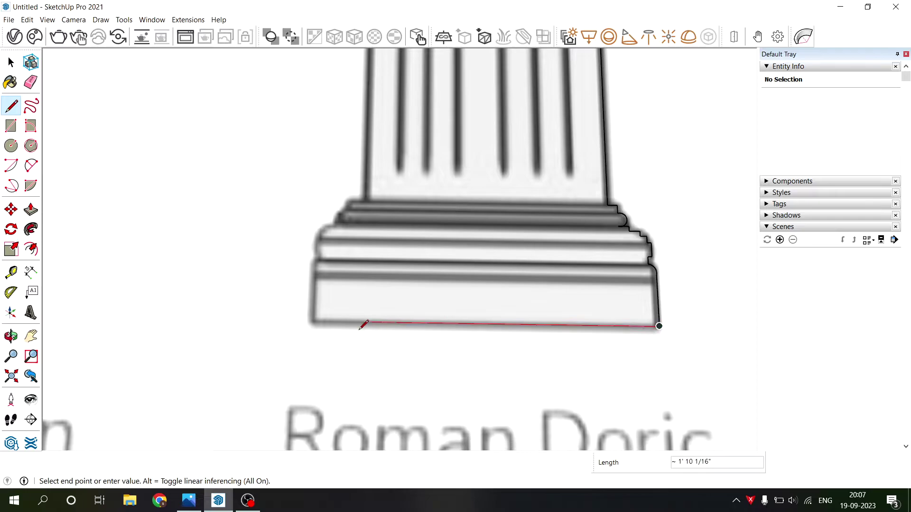
click(313, 321)
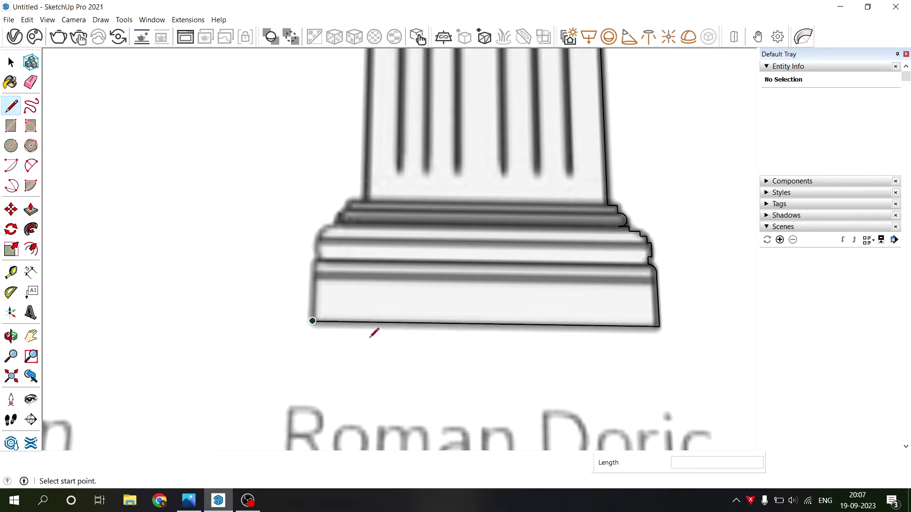
scroll(486, 328, down, 3)
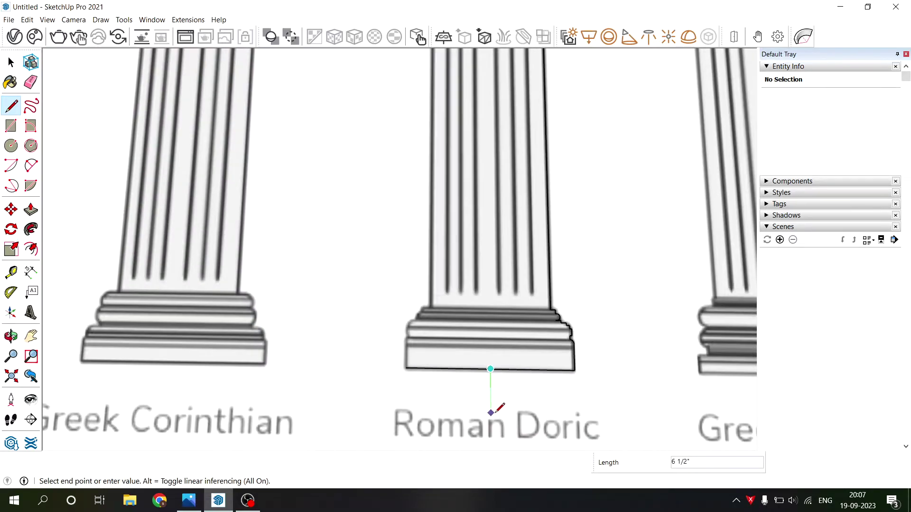
scroll(494, 349, down, 3)
scroll(478, 197, down, 2)
scroll(493, 216, up, 3)
scroll(494, 216, up, 3)
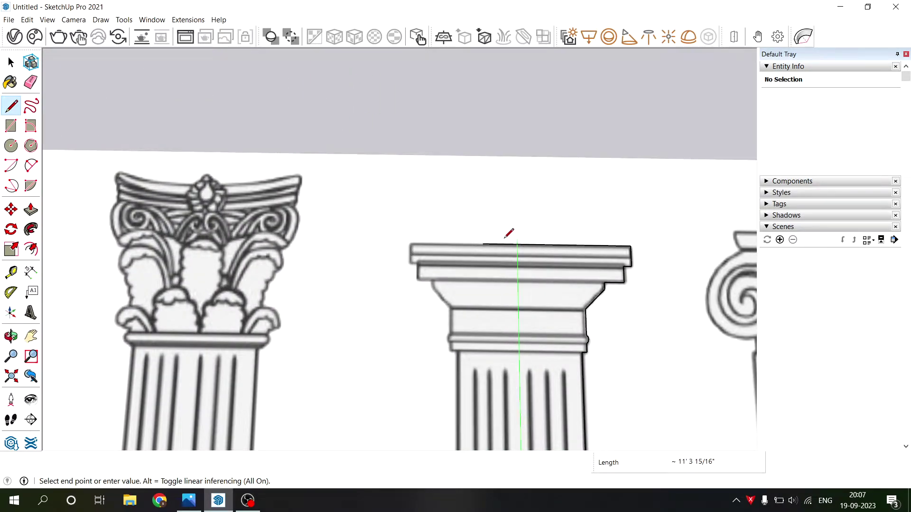
Finish the vertical axis line at the capital's top edge
click(517, 243)
key(space)
scroll(487, 190, down, 3)
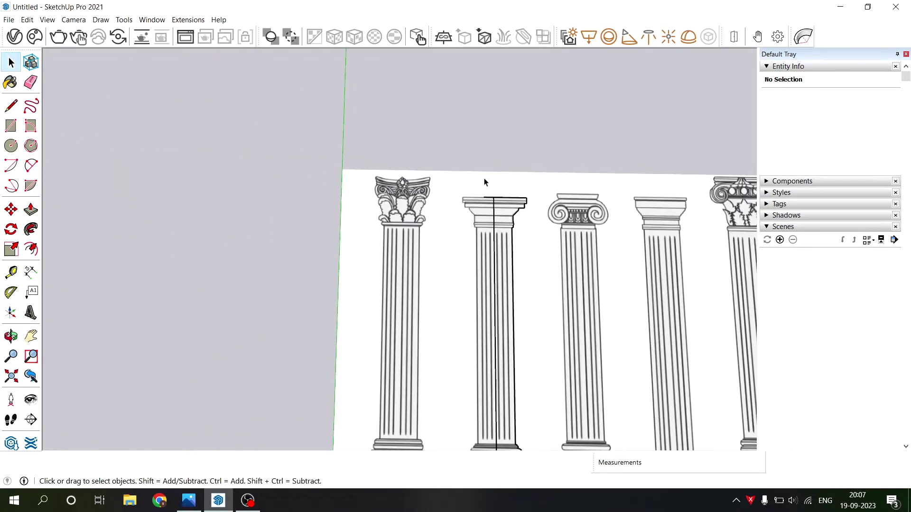
mouse_move(483, 178)
middle_down()
mouse_move(461, 350)
mouse_move(847, 35)
mouse_move(536, 301)
mouse_move(669, 309)
mouse_move(469, 325)
mouse_move(59, 468)
middle_up()
scroll(518, 258, up, 3)
Move the reference image away from the traced profile
click(518, 258)
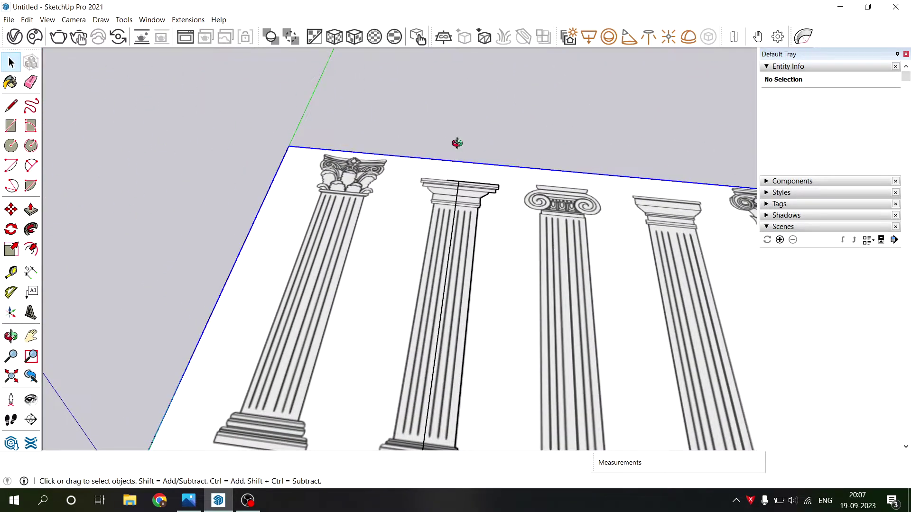
scroll(457, 143, up, 2)
middle_drag(362, 228, 475, 302)
key(m)
click(475, 302)
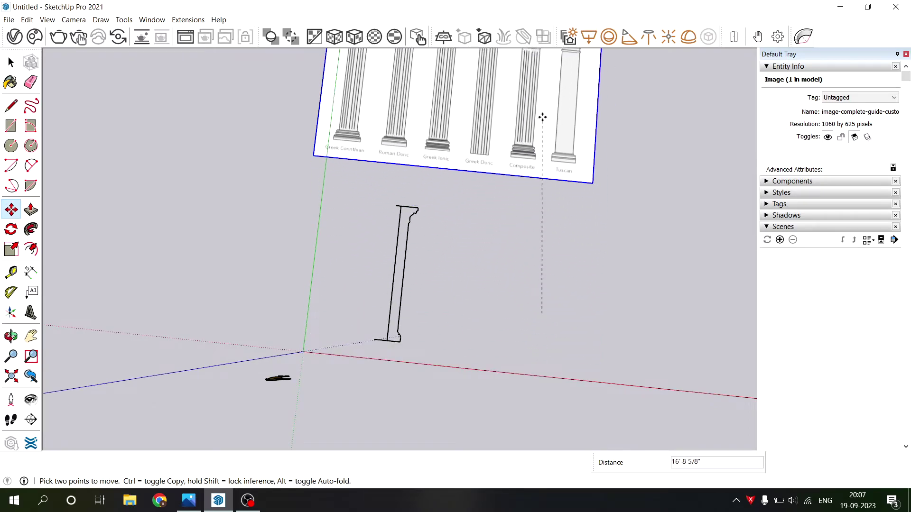
click(559, 95)
key(space)
Erase the stray edge overhanging past the axis line
scroll(411, 201, up, 2)
scroll(374, 229, up, 2)
scroll(409, 189, up, 2)
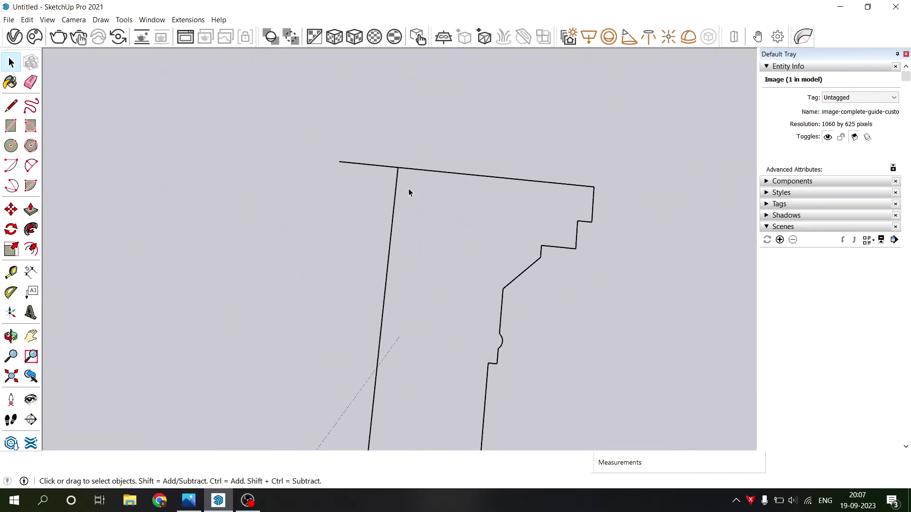
scroll(386, 172, up, 2)
key(e)
scroll(387, 124, down, 3)
scroll(512, 105, down, 4)
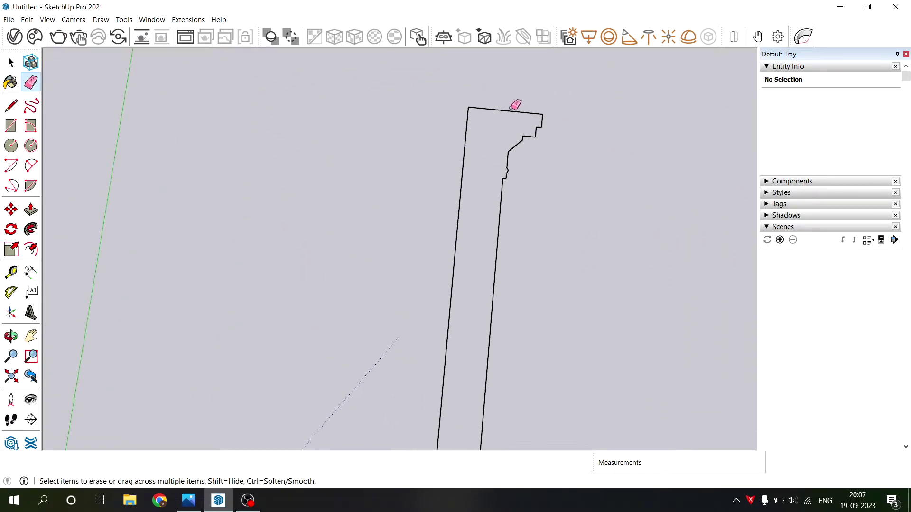
scroll(522, 57, down, 2)
scroll(446, 403, up, 3)
scroll(498, 339, up, 1)
click(531, 332)
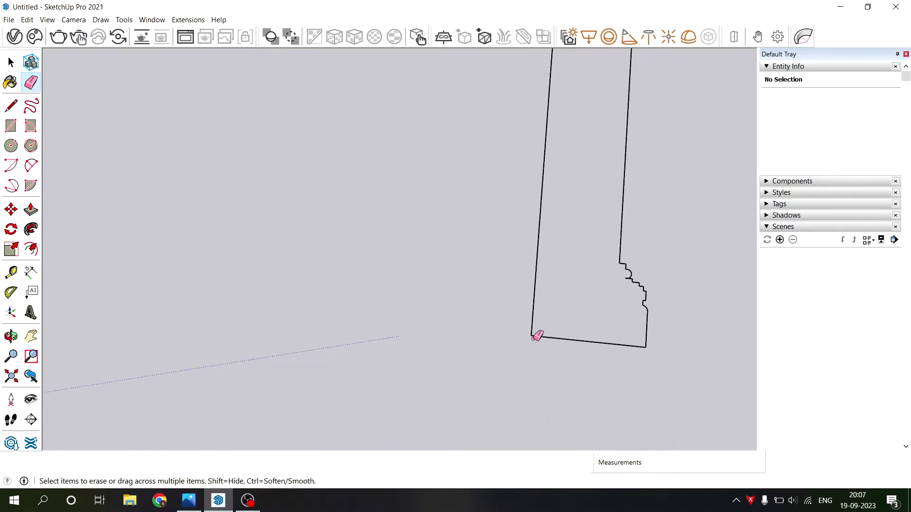
scroll(614, 277, up, 3)
key(space)
Draw a line from the shaft-base junction to the axis line, closing a face
key(l)
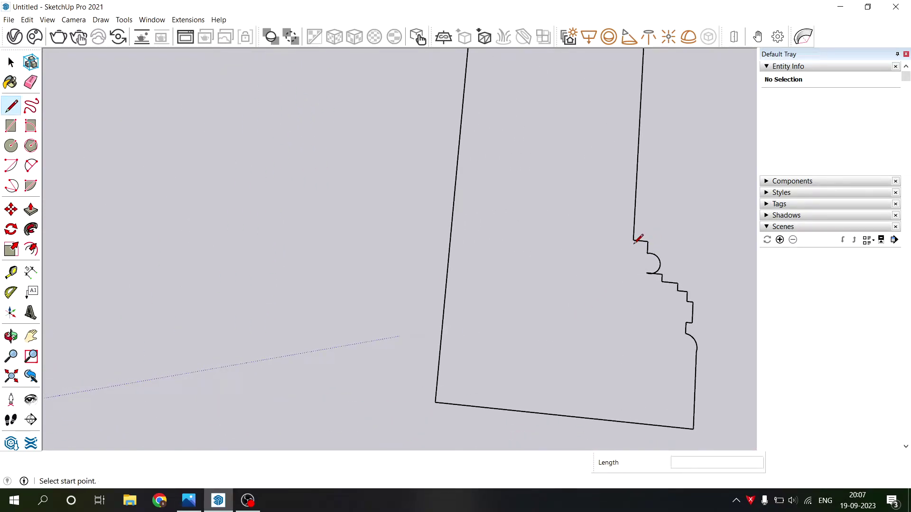
click(633, 239)
click(452, 221)
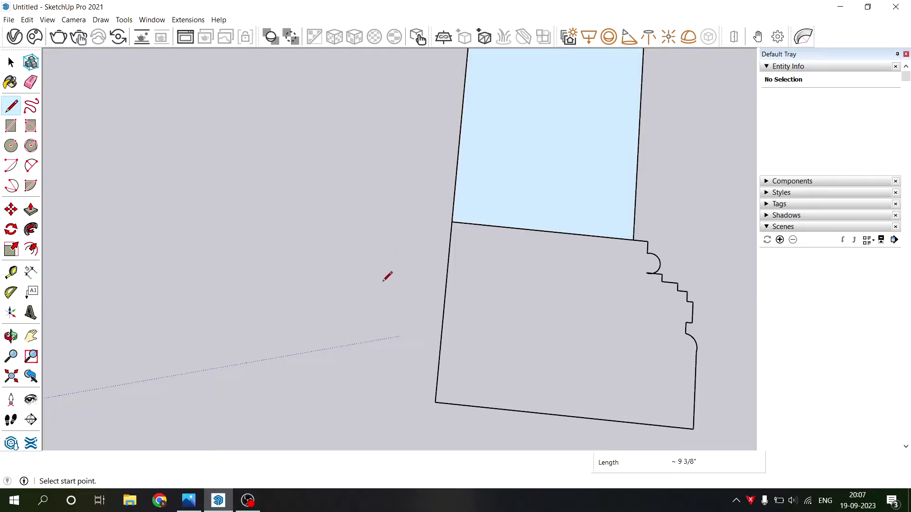
mouse_move(388, 276)
middle_down()
mouse_move(512, 362)
mouse_move(482, 301)
mouse_move(433, 327)
mouse_move(363, 428)
mouse_move(447, 372)
middle_up()
scroll(451, 368, down, 3)
scroll(462, 351, up, 5)
scroll(474, 335, up, 3)
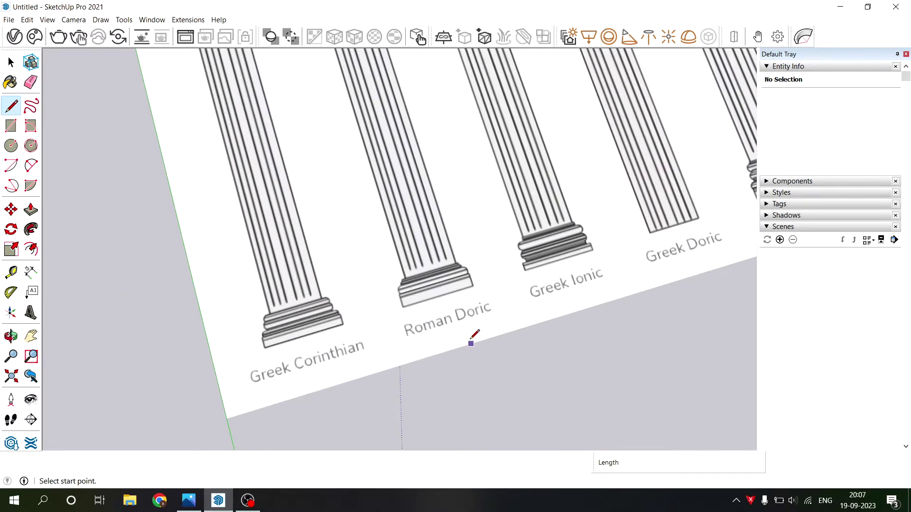
scroll(471, 339, down, 3)
scroll(439, 329, down, 2)
scroll(490, 321, up, 5)
scroll(469, 317, up, 2)
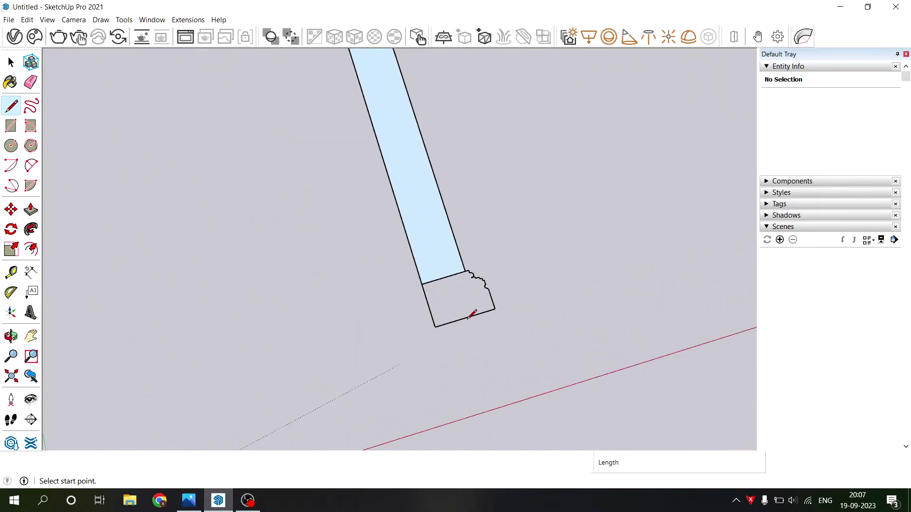
scroll(465, 306, up, 3)
scroll(496, 293, up, 2)
Draw a line across the column base to close off the bottom plinth band
click(583, 267)
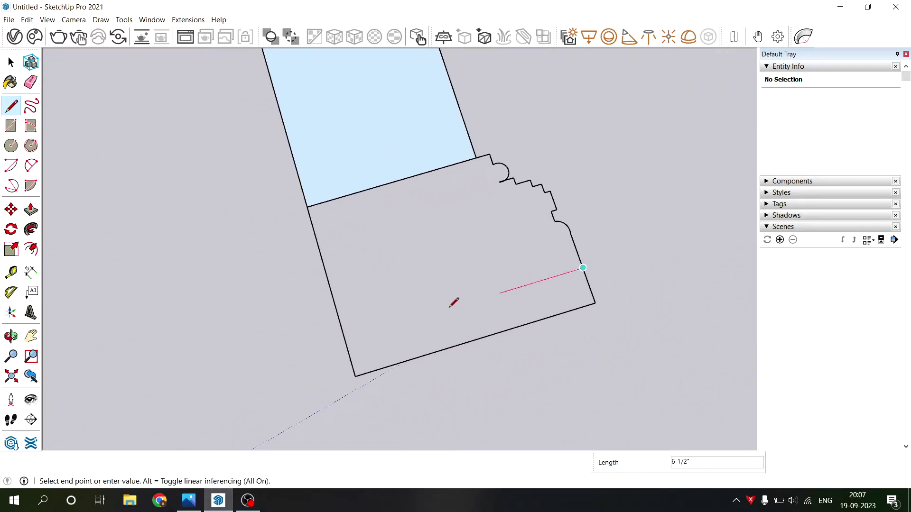
click(343, 335)
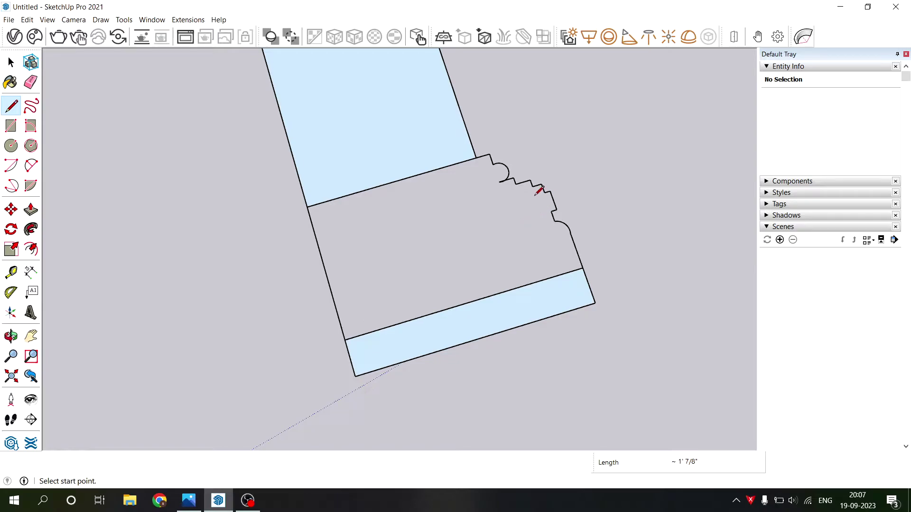
scroll(515, 177, up, 2)
scroll(502, 174, up, 3)
scroll(501, 175, up, 2)
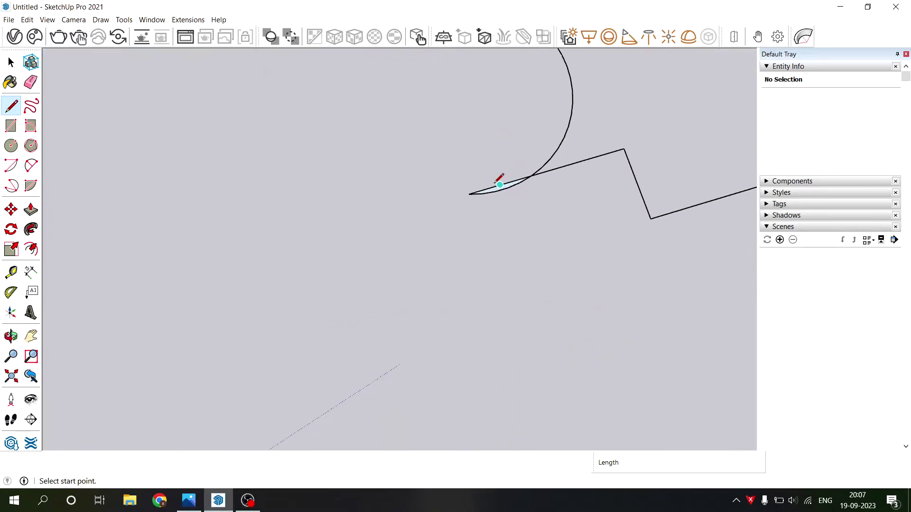
scroll(497, 179, up, 1)
Erase the stray line, sliver and short leftover segments at the moulding curve
key(e)
drag(521, 182, 526, 204)
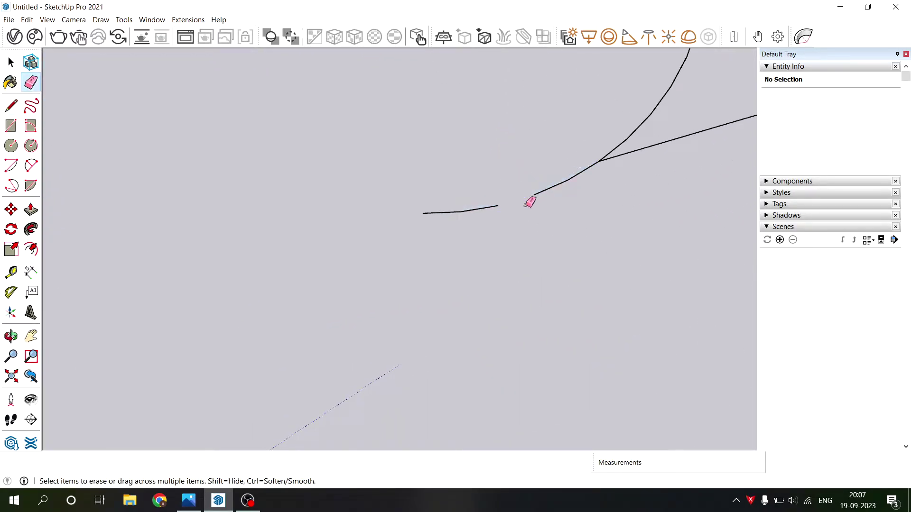
drag(454, 208, 583, 169)
drag(444, 204, 419, 227)
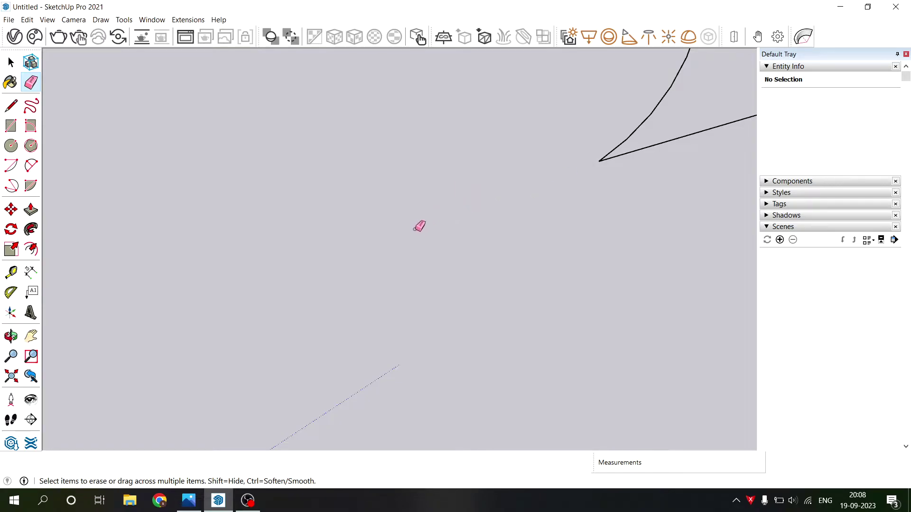
Draw lines from the curve's corner and the next moulding step to the left edge
key(l)
click(599, 161)
scroll(521, 176, down, 2)
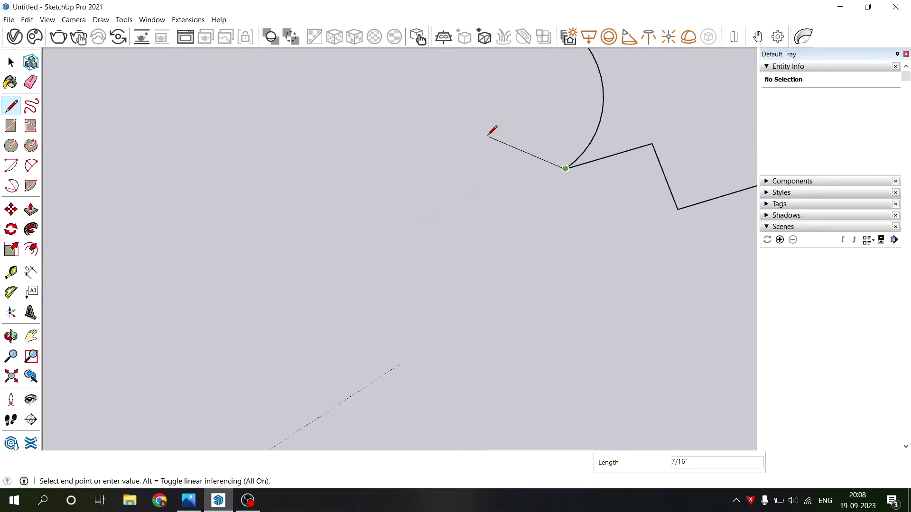
scroll(655, 138, down, 2)
scroll(659, 150, down, 3)
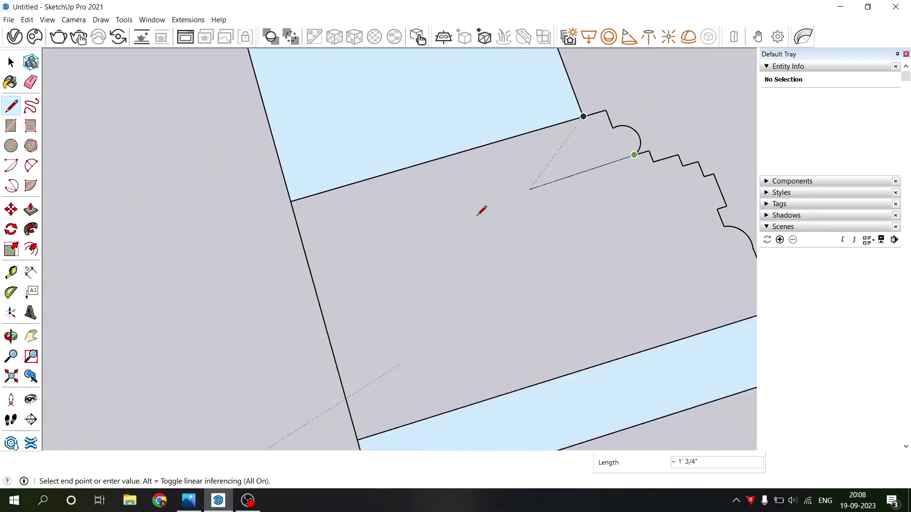
click(305, 251)
scroll(543, 238, down, 2)
scroll(646, 211, up, 1)
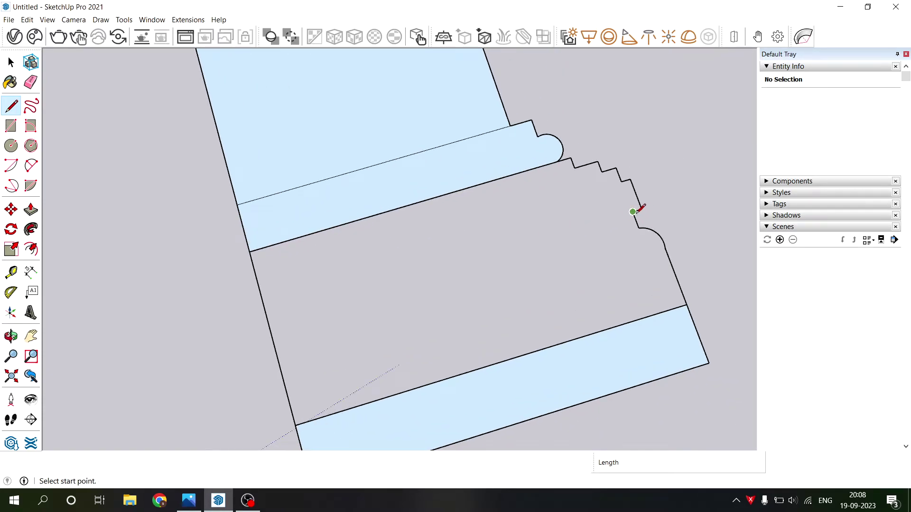
click(634, 211)
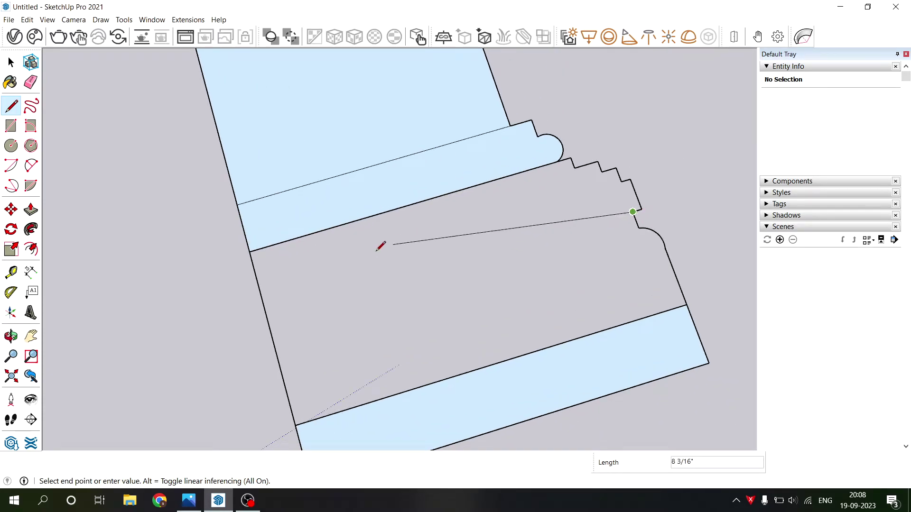
click(272, 337)
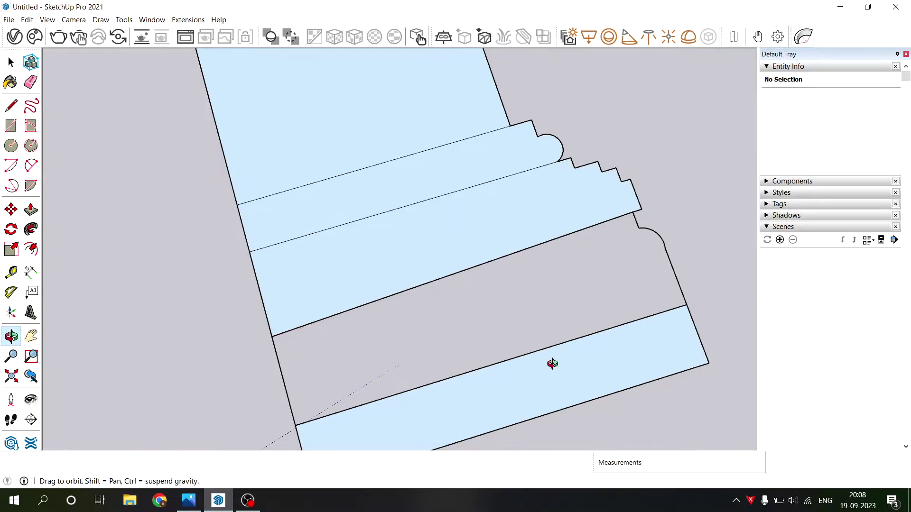
Undo the wrong base line, redraw it, and close the last band from the lower arc
middle_drag(551, 362, 382, 309)
key(ctrl+z)
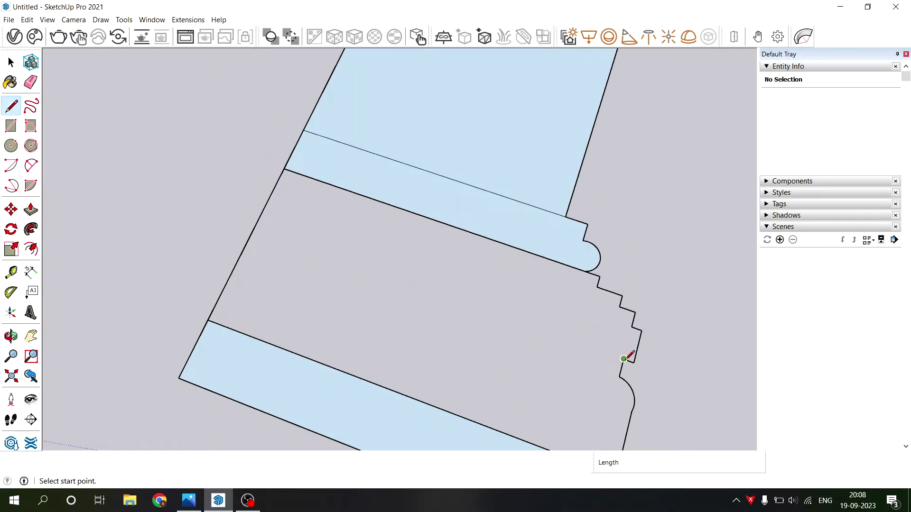
click(624, 358)
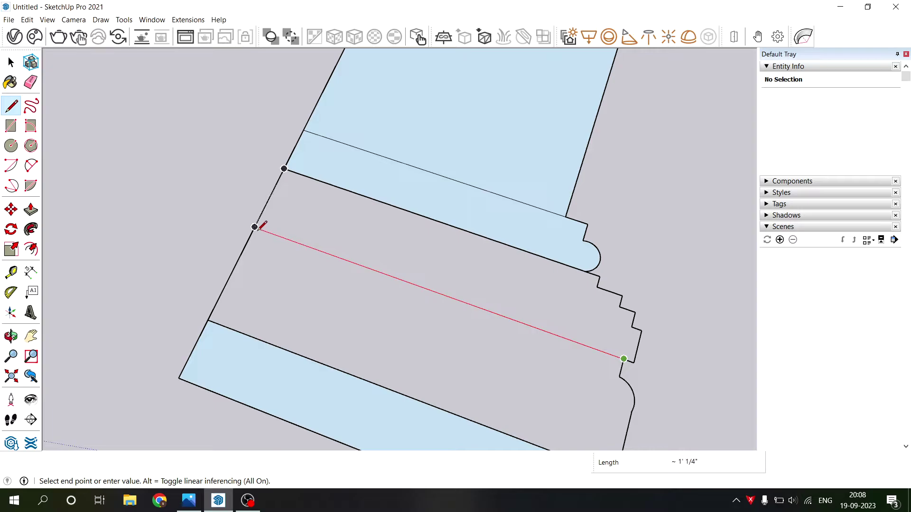
click(256, 228)
middle_drag(447, 285, 565, 344)
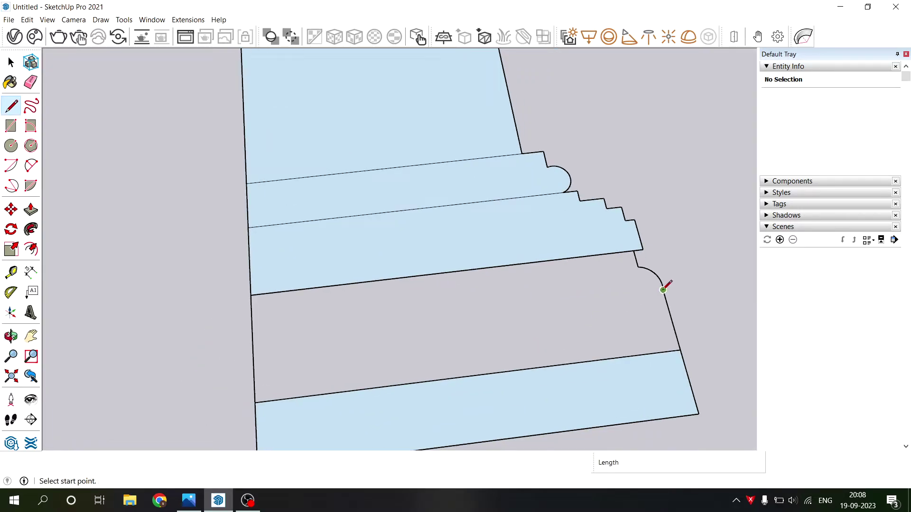
click(663, 289)
click(667, 304)
scroll(659, 291, up, 3)
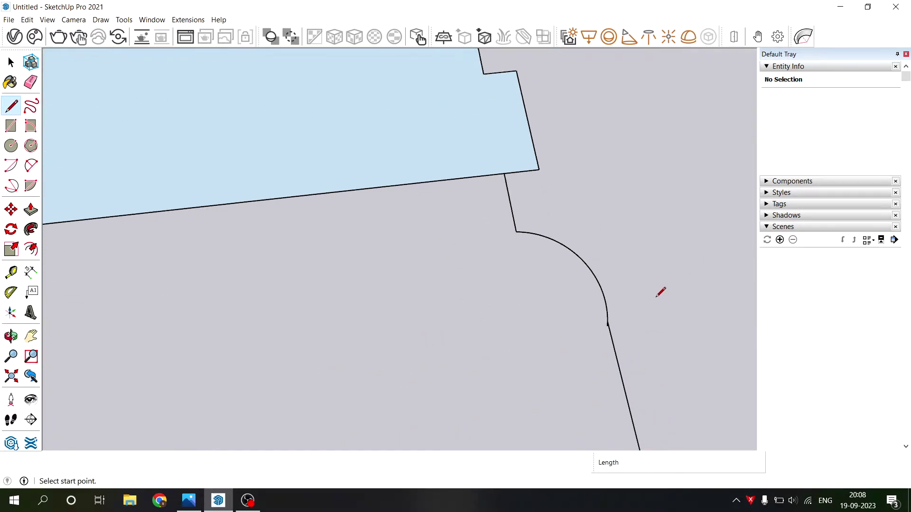
scroll(545, 325, up, 2)
scroll(635, 308, up, 2)
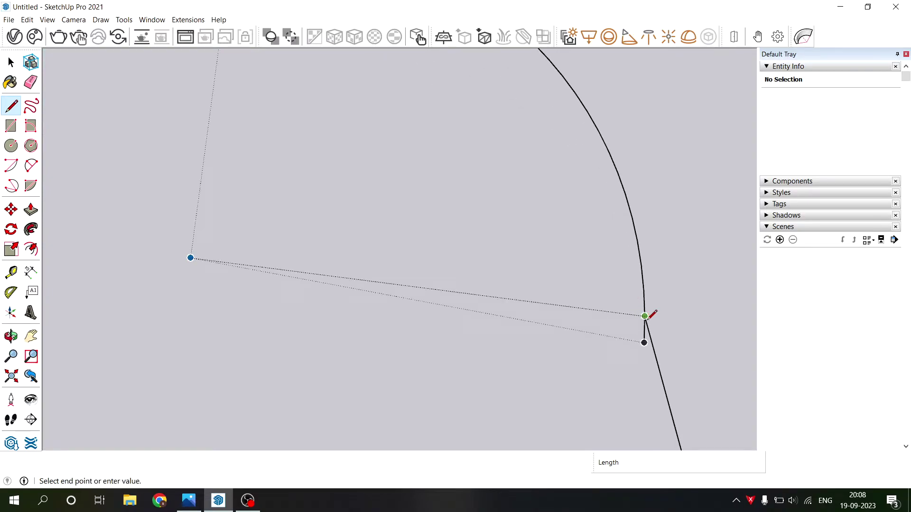
scroll(714, 265, down, 1)
scroll(697, 275, down, 2)
scroll(718, 261, down, 2)
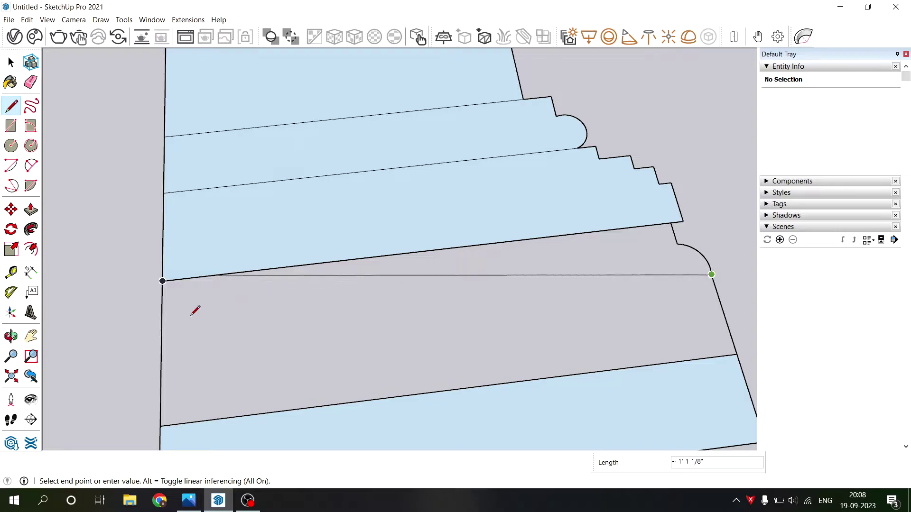
click(161, 340)
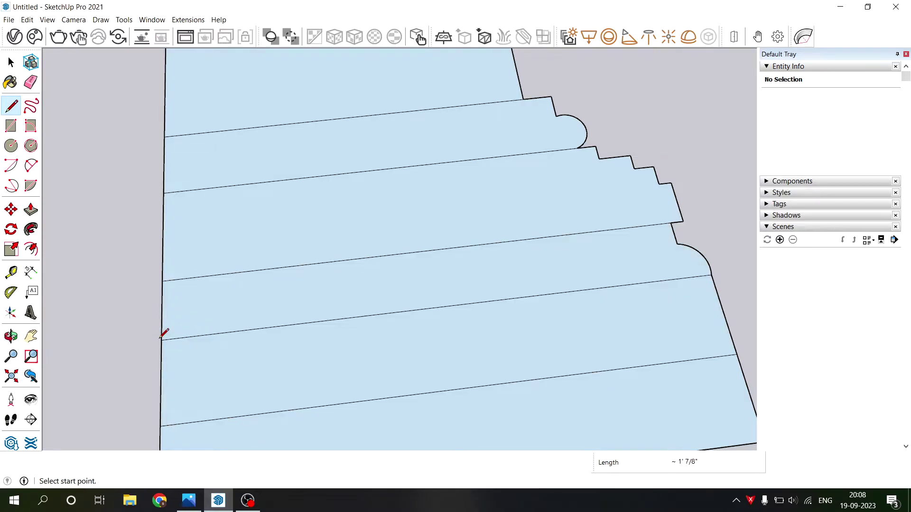
key(space)
Erase the horizontal lines across the base mouldings
scroll(418, 405, down, 3)
scroll(431, 384, down, 2)
scroll(431, 384, down, 2)
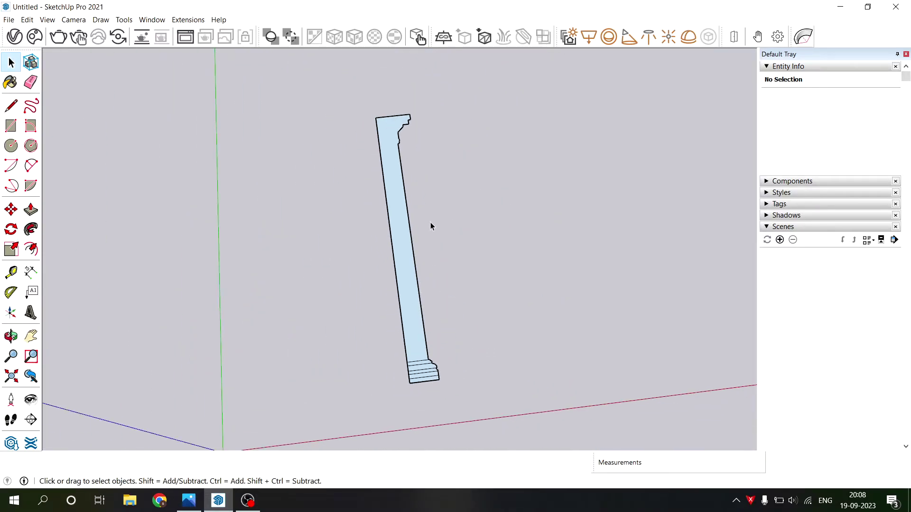
scroll(412, 108, up, 3)
scroll(406, 116, down, 3)
scroll(412, 231, up, 3)
scroll(376, 350, down, 3)
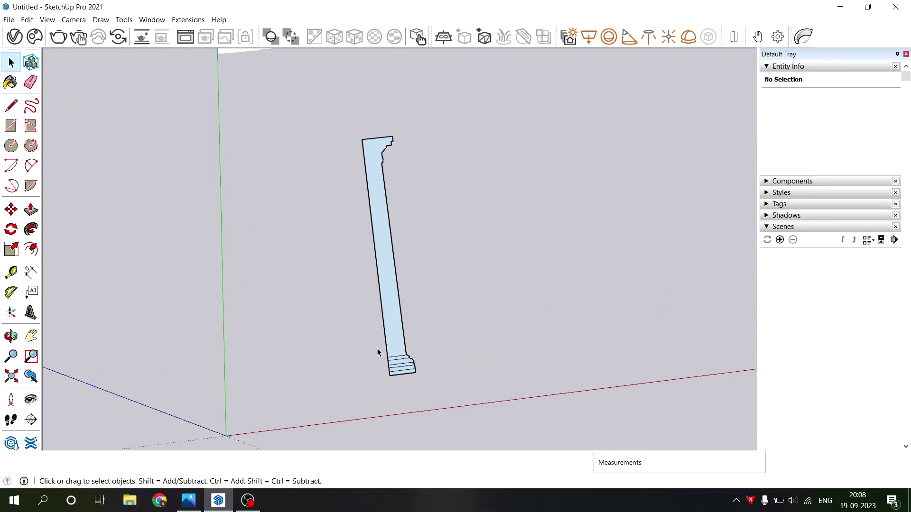
scroll(399, 364, up, 3)
scroll(398, 363, up, 2)
key(e)
drag(373, 235, 376, 379)
Select the whole half-profile and make it a group
key(space)
scroll(372, 370, down, 2)
scroll(360, 355, down, 2)
scroll(359, 327, down, 3)
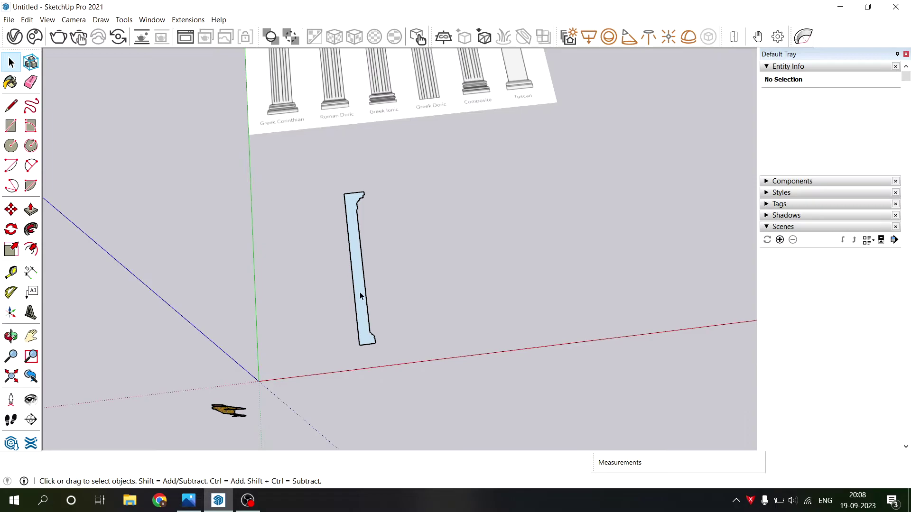
scroll(361, 285, up, 3)
triple_click(360, 277)
right_click(360, 278)
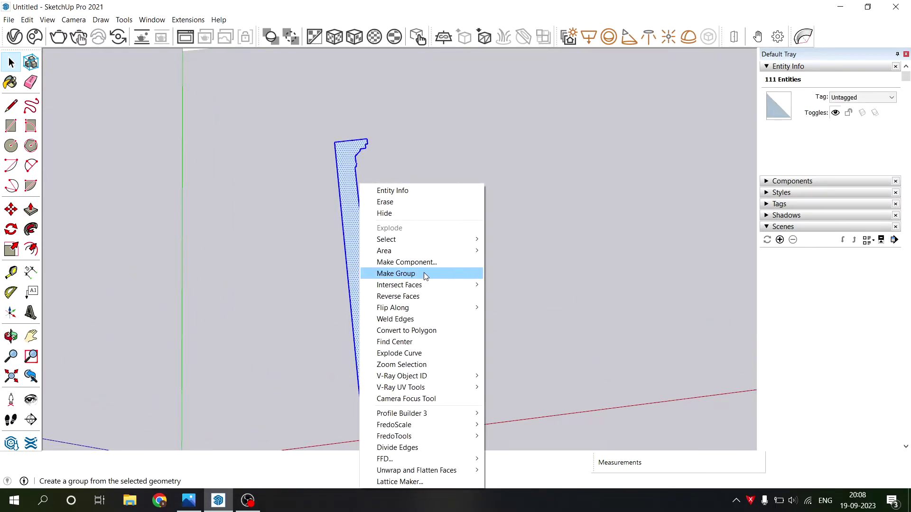
click(408, 274)
mouse_move(366, 179)
middle_down()
mouse_move(321, 365)
mouse_move(341, 393)
middle_up()
Draw a flat 100-segment circle of radius 10 3/8" near the origin
key(c)
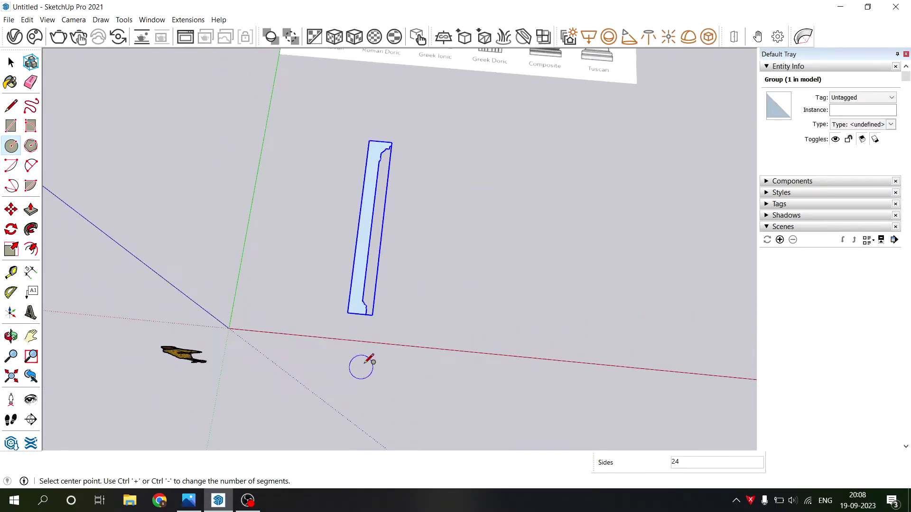
scroll(341, 324, up, 2)
text(100)
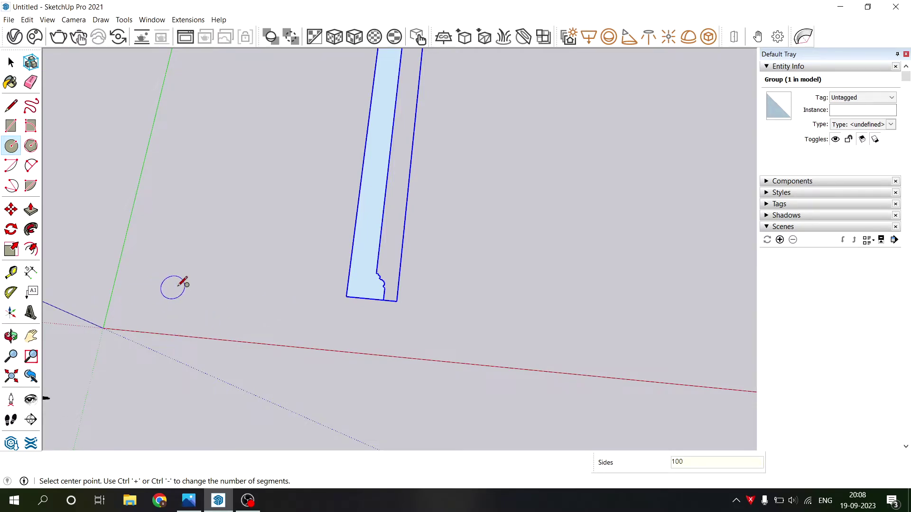
click(194, 288)
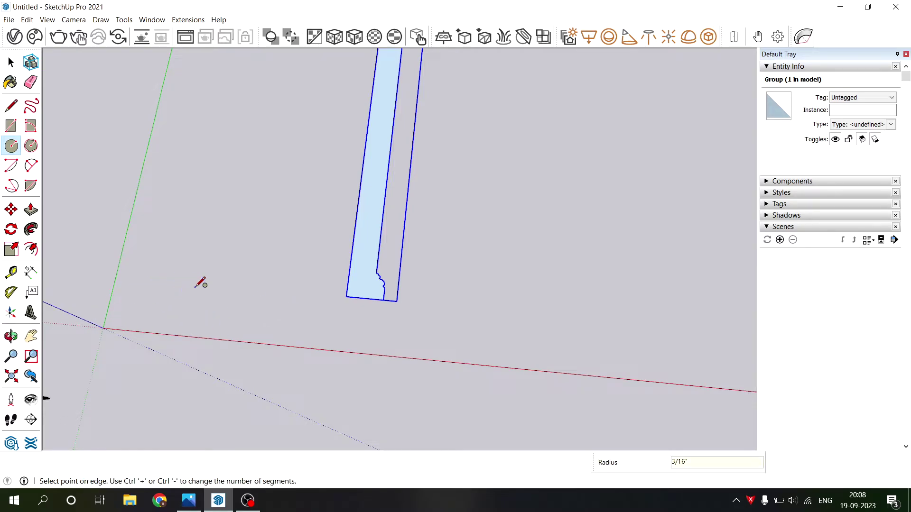
click(221, 301)
scroll(139, 296, up, 3)
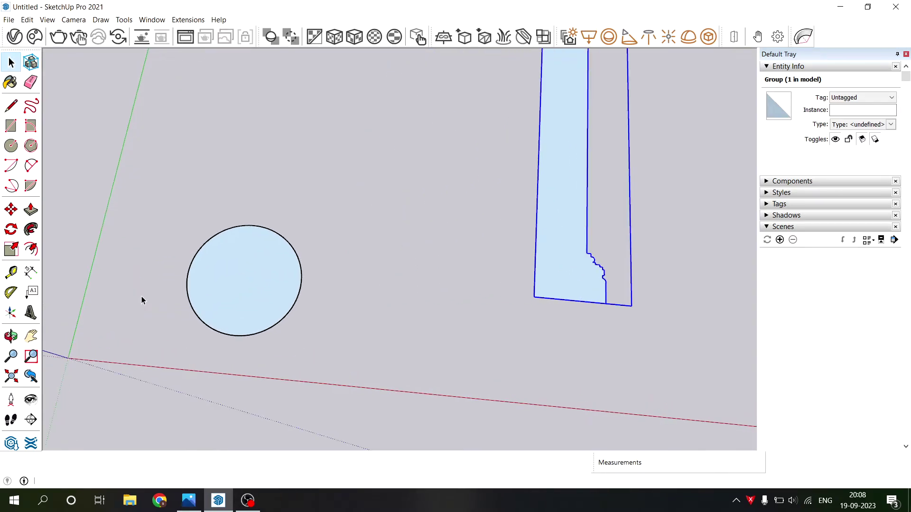
Mark the circle's centre with Find Center, then select the profile group
key(space)
right_click(249, 337)
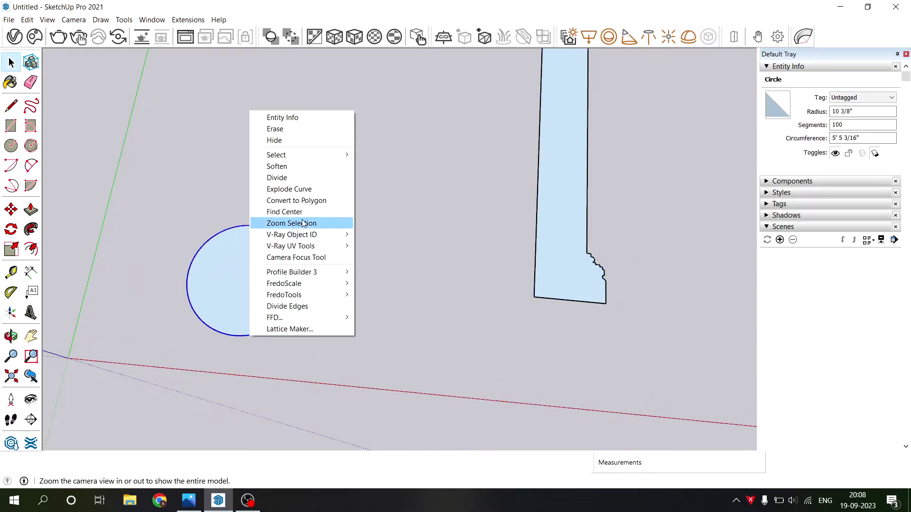
click(290, 211)
click(345, 249)
click(537, 284)
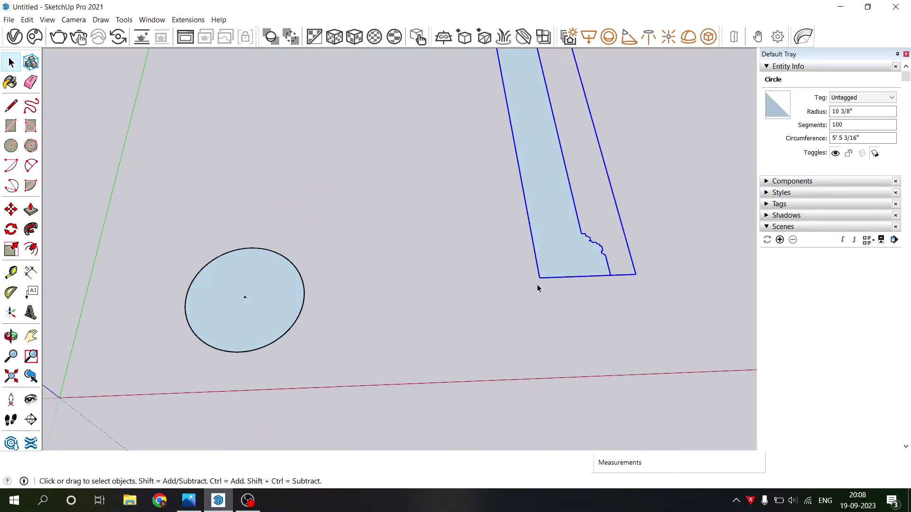
middle_drag(536, 284, 342, 225)
Rotate the profile group upright and drop its bottom axis corner onto the circle's centre
key(q)
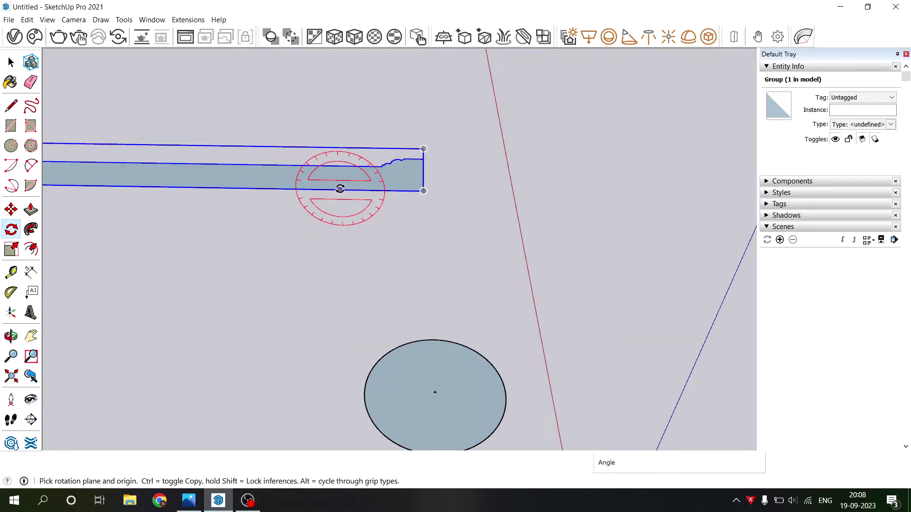
click(424, 190)
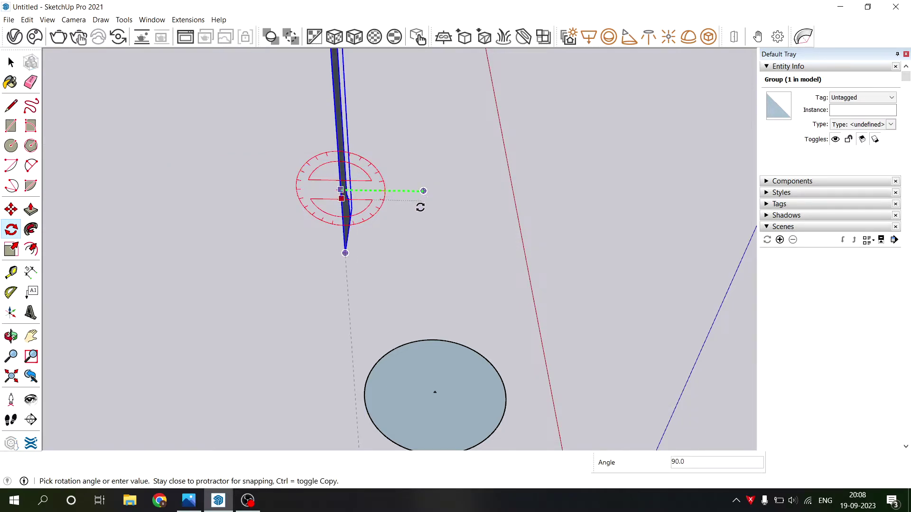
middle_drag(431, 267, 101, 288)
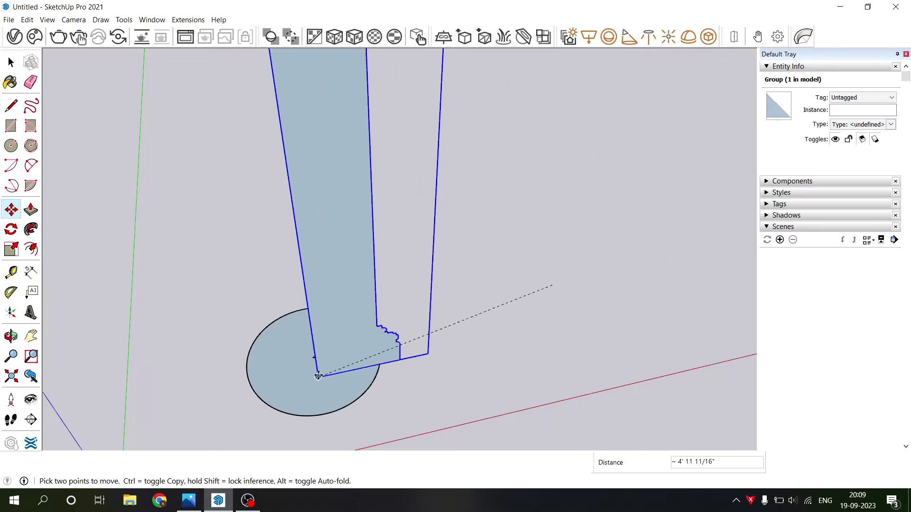
click(313, 356)
scroll(313, 361, up, 2)
key(space)
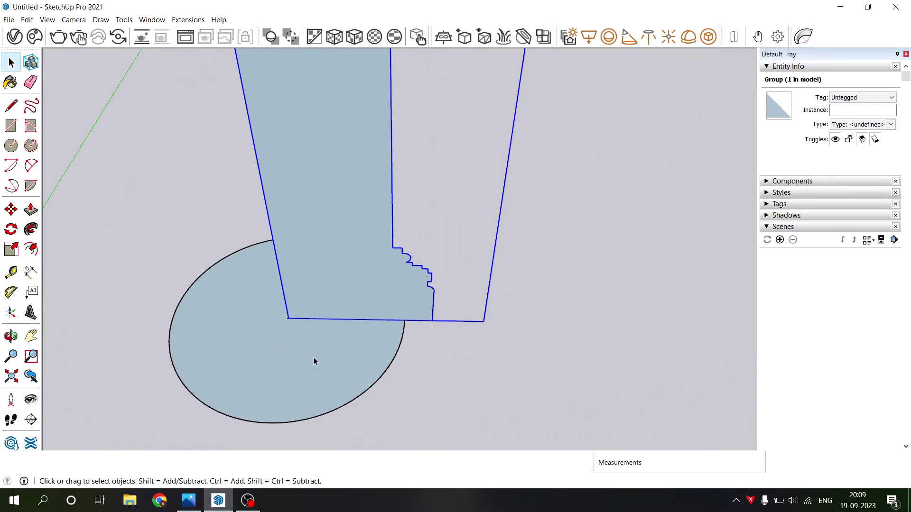
click(314, 361)
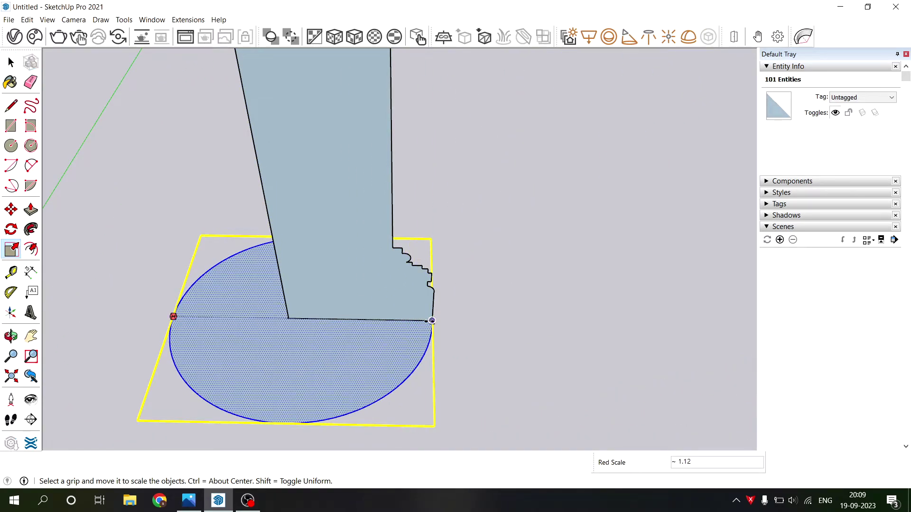
Delete the old scaled circle, ready for a new circle at the profile's corner
mouse_move(432, 326)
middle_down()
mouse_move(474, 358)
mouse_move(279, 211)
mouse_move(299, 400)
mouse_move(278, 364)
middle_up()
scroll(278, 211, down, 3)
scroll(231, 263, up, 3)
key(space)
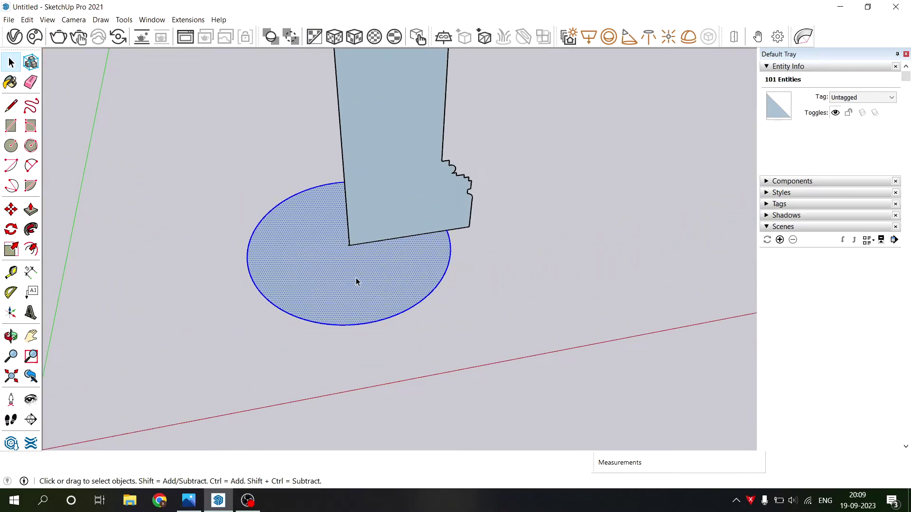
key(Delete)
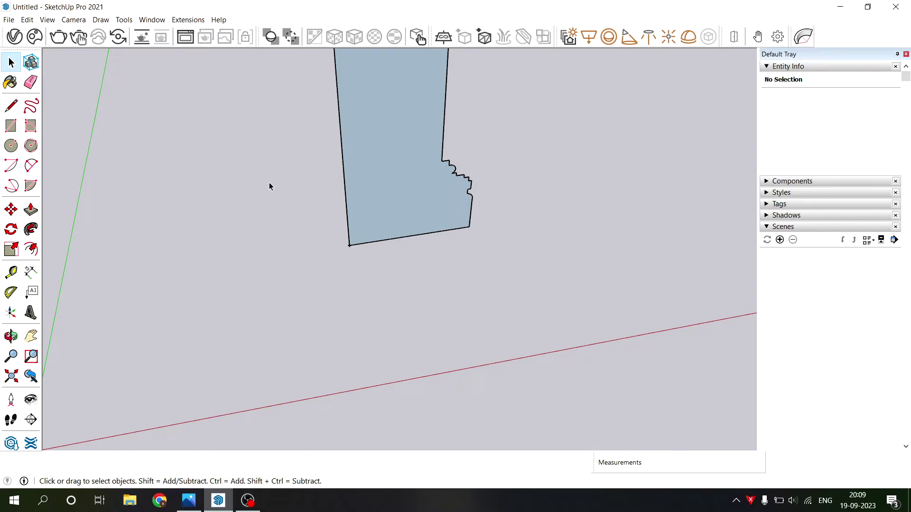
key(c)
scroll(377, 279, up, 1)
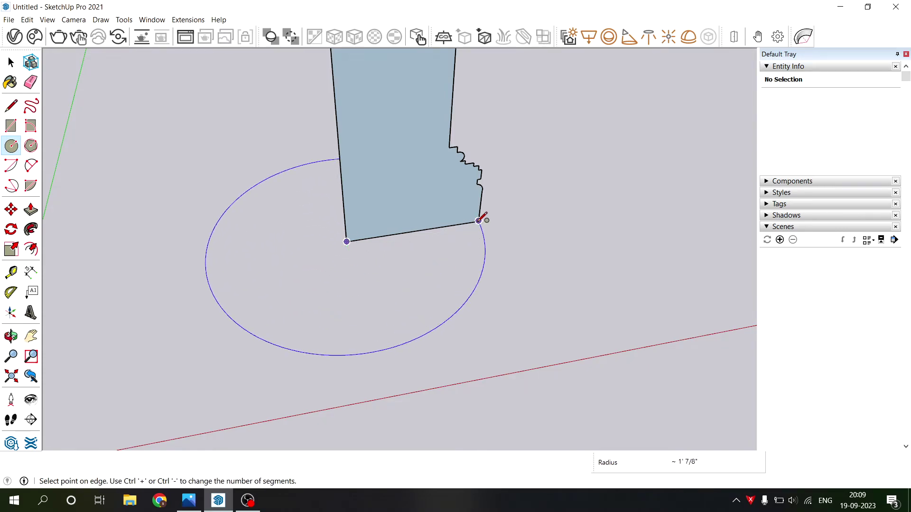
Size the new circle to the profile's outer corner and group it
click(481, 218)
key(space)
scroll(389, 272, down, 3)
double_click(389, 272)
right_click(388, 272)
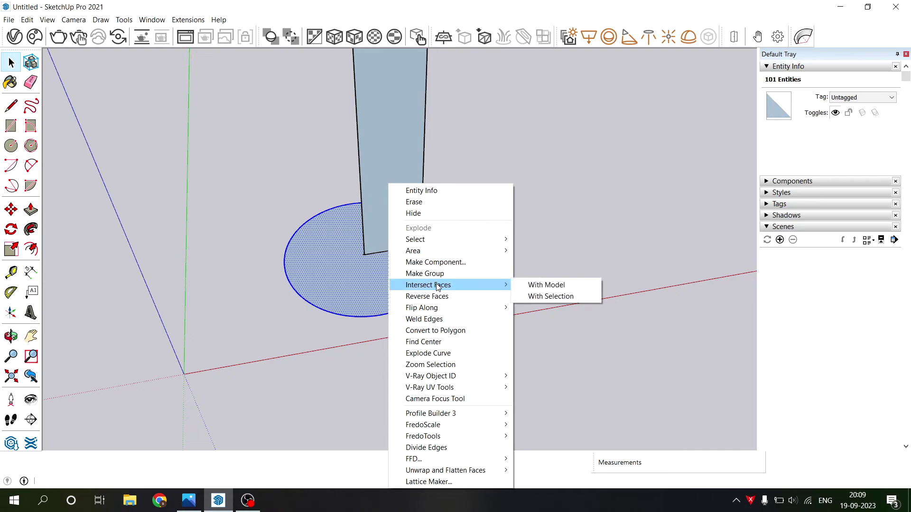
click(417, 273)
Select the circle and profile together and explode them into loose geometry
middle_drag(376, 295, 376, 250)
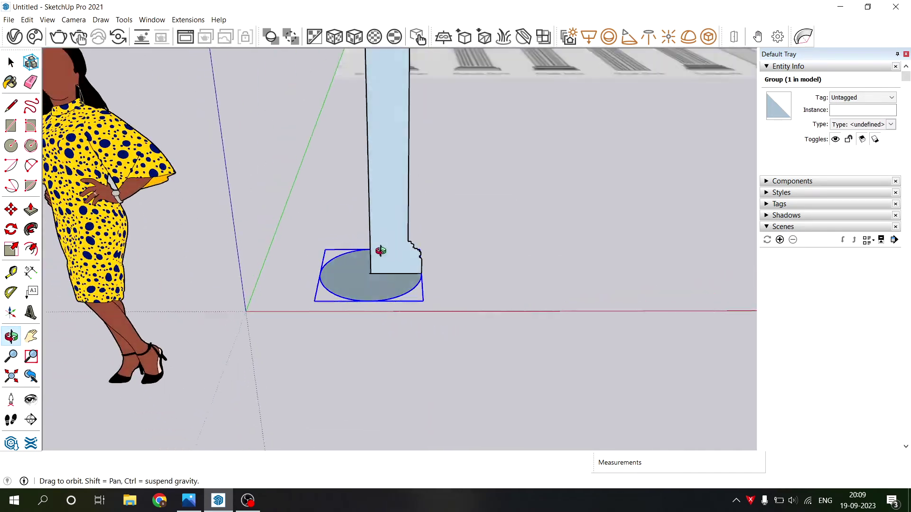
drag(498, 296, 387, 215)
right_click(393, 229)
mouse_move(419, 296)
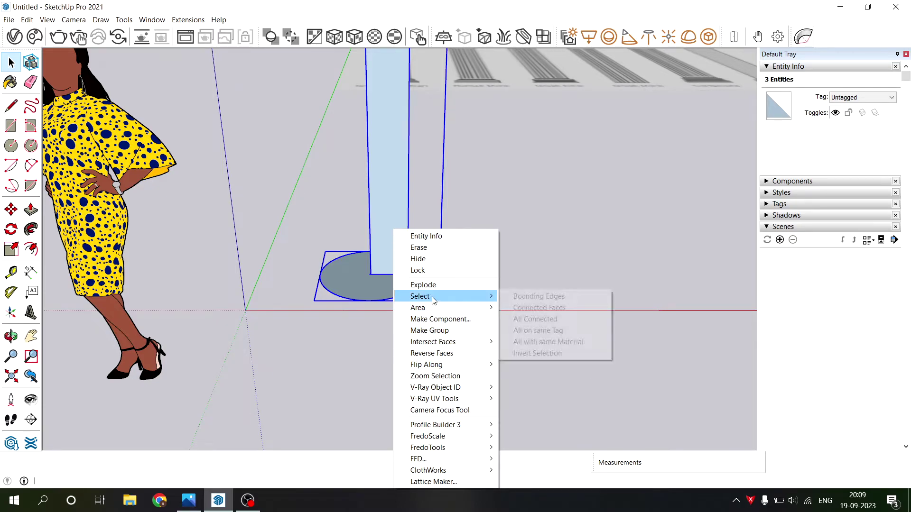
click(398, 284)
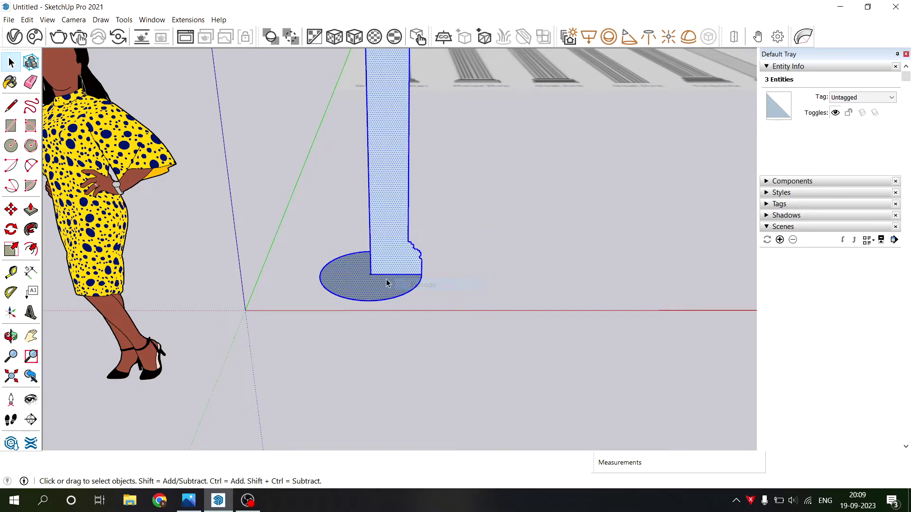
right_click(411, 275)
Group the loose profile and circle together
click(444, 270)
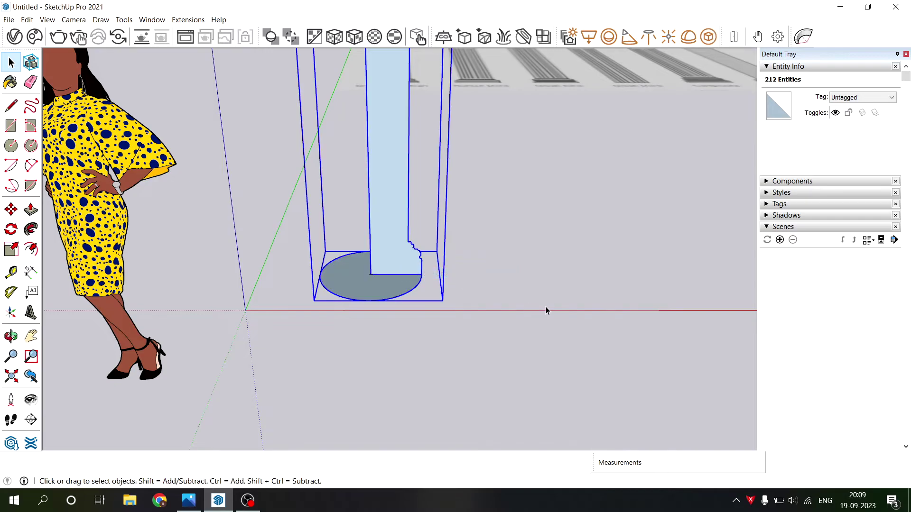
mouse_move(545, 311)
middle_down()
mouse_move(488, 329)
mouse_move(443, 301)
mouse_move(246, 351)
mouse_move(372, 244)
mouse_move(227, 419)
mouse_move(254, 204)
mouse_move(211, 240)
mouse_move(301, 244)
mouse_move(288, 303)
mouse_move(341, 362)
mouse_move(329, 440)
mouse_move(371, 324)
mouse_move(332, 342)
middle_up()
scroll(317, 372, down, 3)
scroll(374, 372, down, 1)
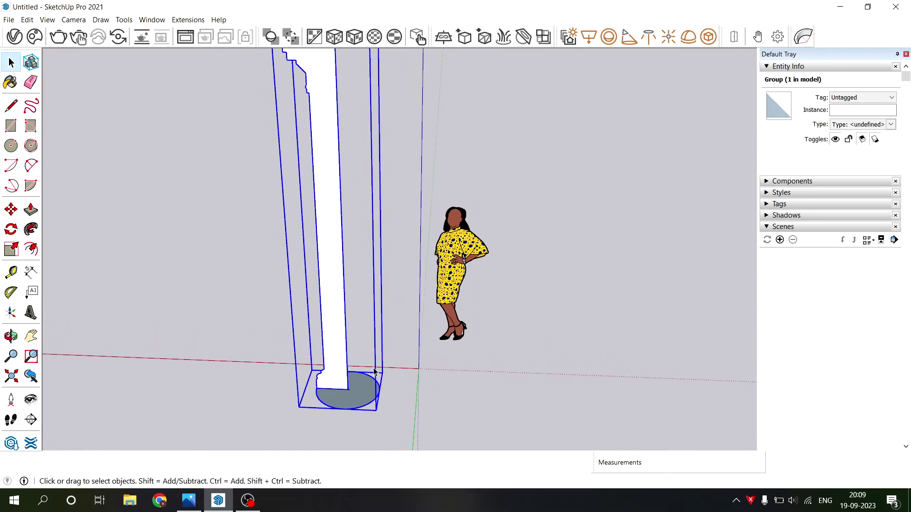
scroll(374, 372, down, 2)
Enter the group for editing and select the circular base face
middle_drag(374, 371, 326, 404)
double_click(348, 389)
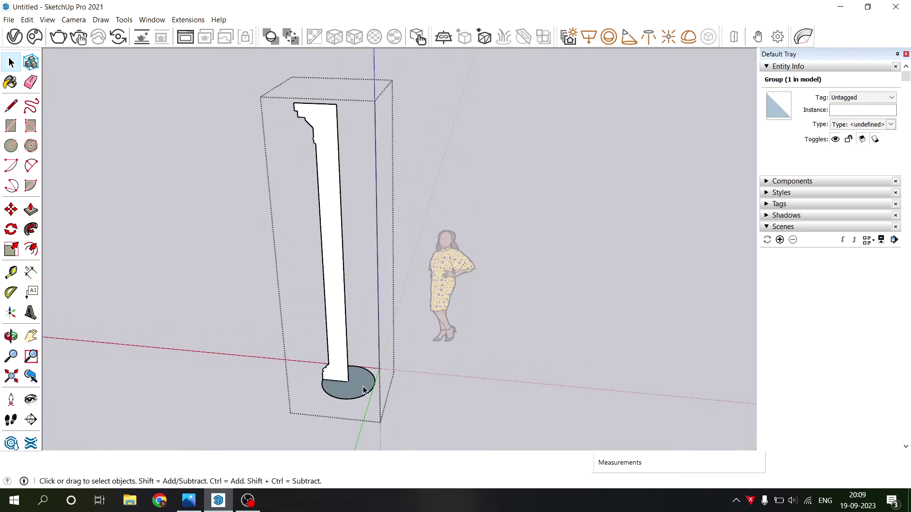
click(348, 387)
scroll(332, 407, up, 1)
scroll(332, 407, up, 2)
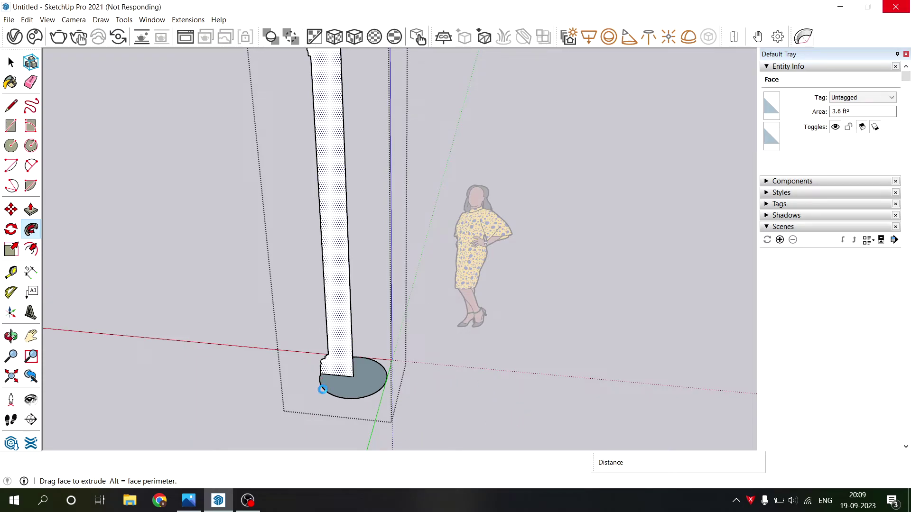
Sweep the profile around the circle with Follow Me and close the group
click(323, 392)
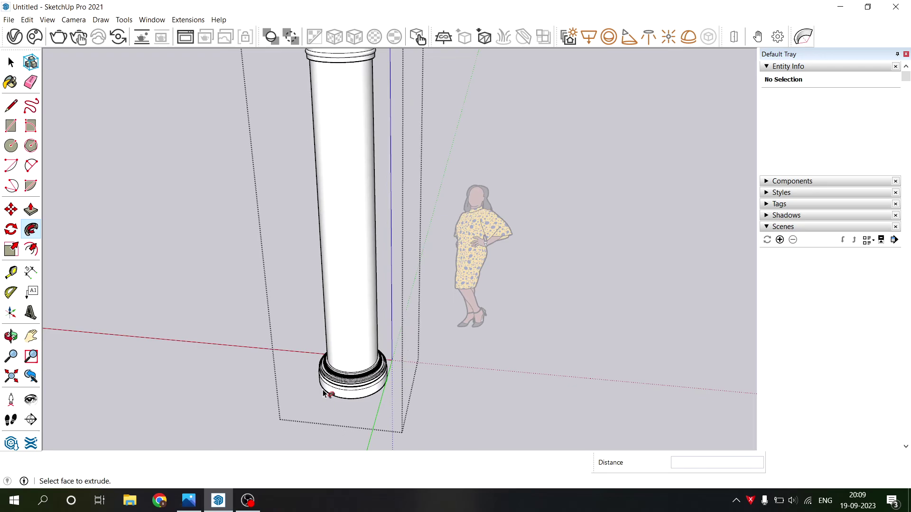
scroll(255, 365, down, 2)
mouse_move(206, 346)
middle_down()
mouse_move(527, 204)
mouse_move(591, 205)
middle_up()
key(Escape)
scroll(591, 205, up, 3)
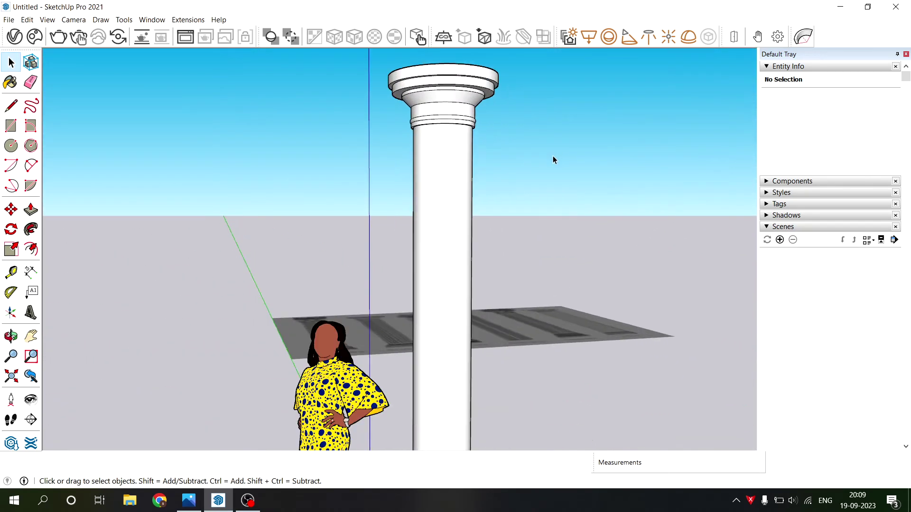
Orbit and zoom to inspect the column's capital, base and the nearby figure
mouse_move(554, 156)
middle_down()
mouse_move(421, 143)
mouse_move(445, 114)
mouse_move(325, 199)
mouse_move(35, 264)
middle_up()
scroll(421, 143, up, 2)
scroll(417, 148, down, 3)
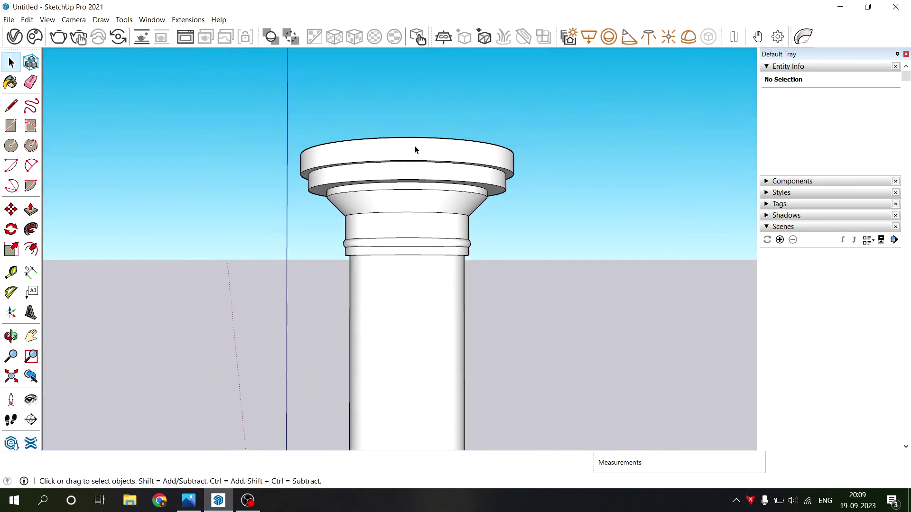
scroll(417, 148, down, 3)
mouse_move(417, 148)
middle_down()
mouse_move(427, 305)
mouse_move(415, 327)
middle_up()
scroll(415, 326, up, 3)
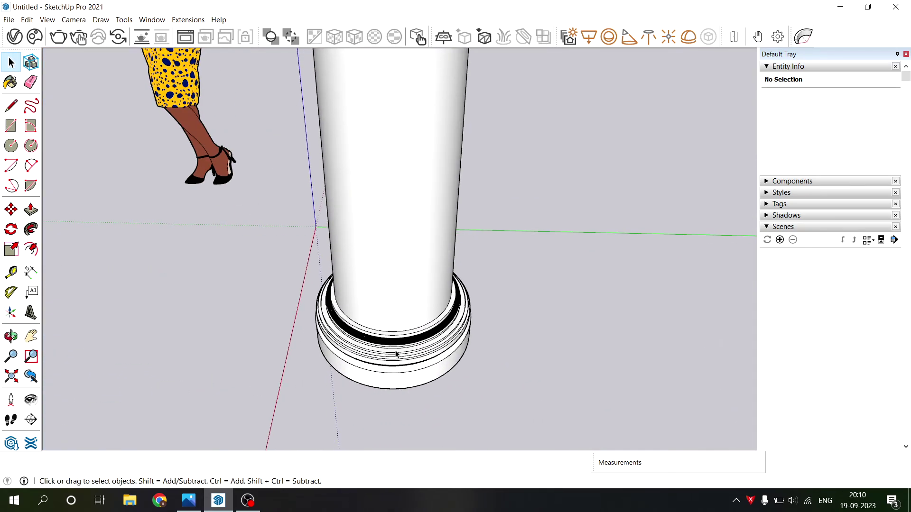
scroll(391, 360, up, 3)
mouse_move(390, 360)
middle_down()
mouse_move(474, 379)
mouse_move(724, 271)
mouse_move(126, 340)
mouse_move(198, 351)
middle_up()
scroll(229, 301, down, 2)
scroll(216, 408, down, 2)
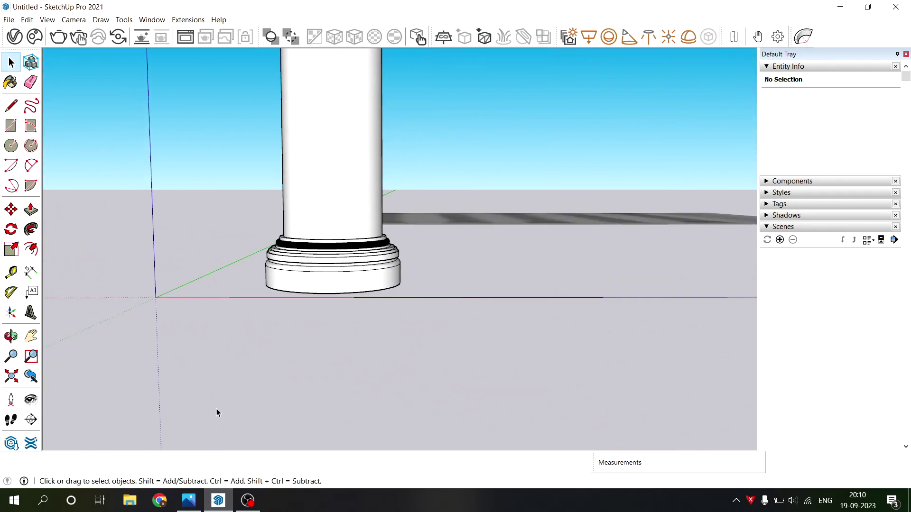
scroll(256, 400, down, 3)
scroll(259, 401, down, 3)
middle_drag(259, 402, 160, 334)
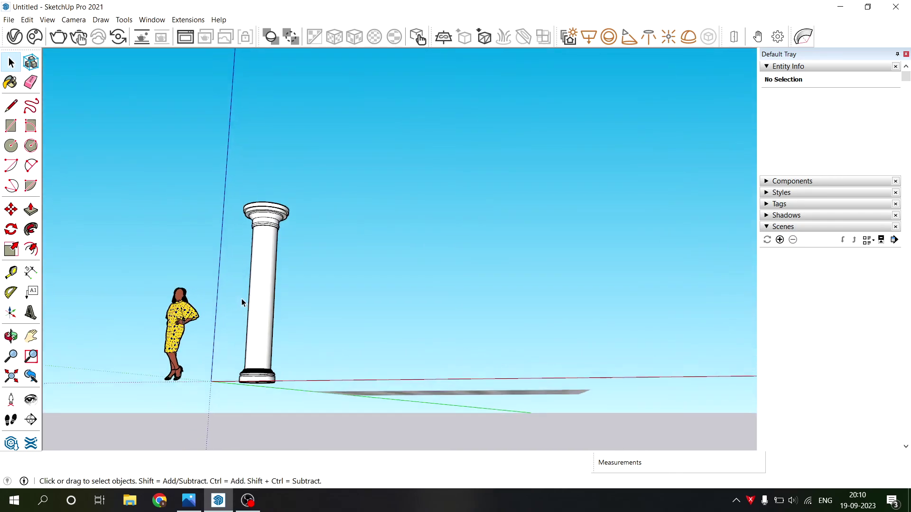